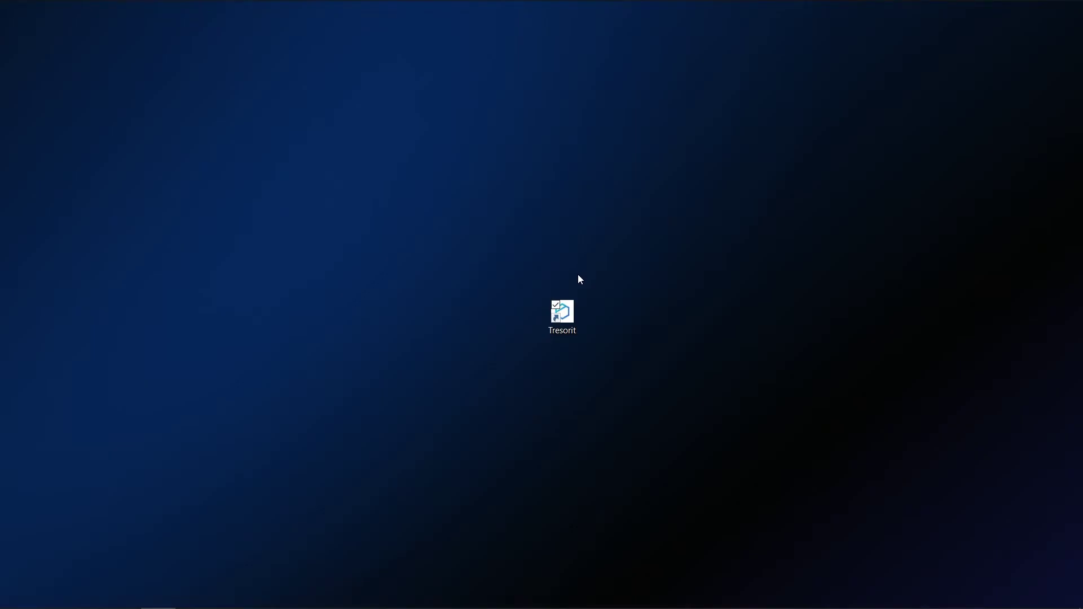
Launch Tresorit and sign in with the account password
double_click(562, 316)
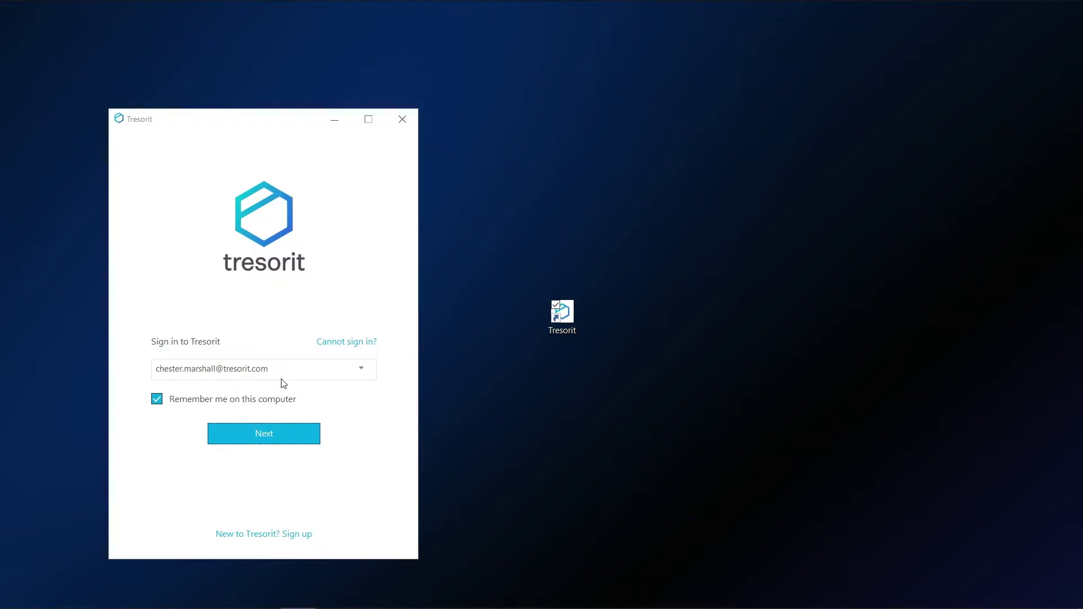
click(276, 431)
text(************)
click(265, 468)
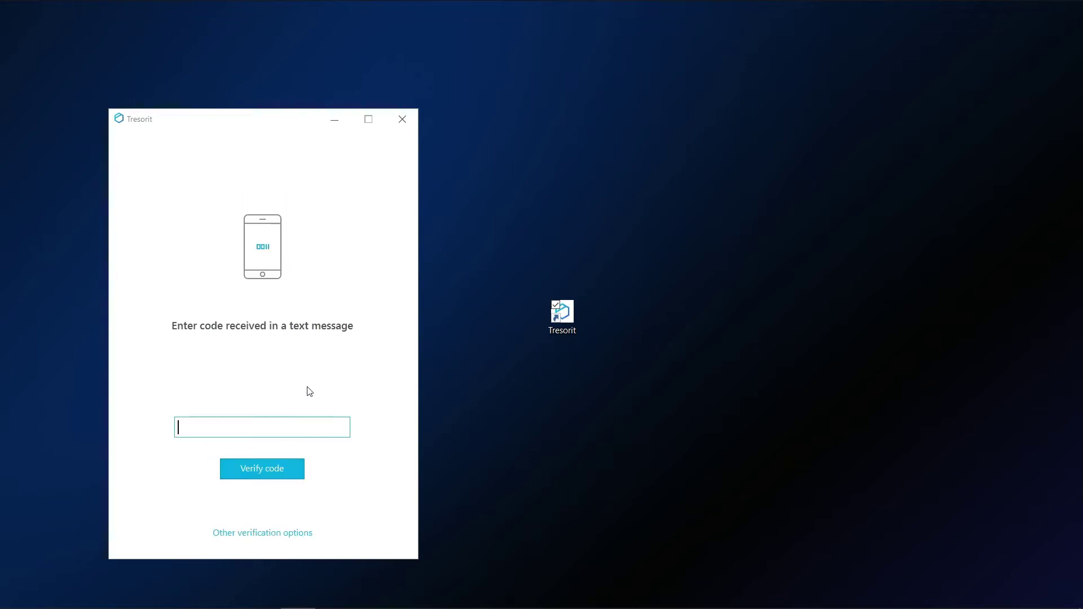
Enter the text-message verification code, then return to the sign-in screen and sign in again
click(261, 535)
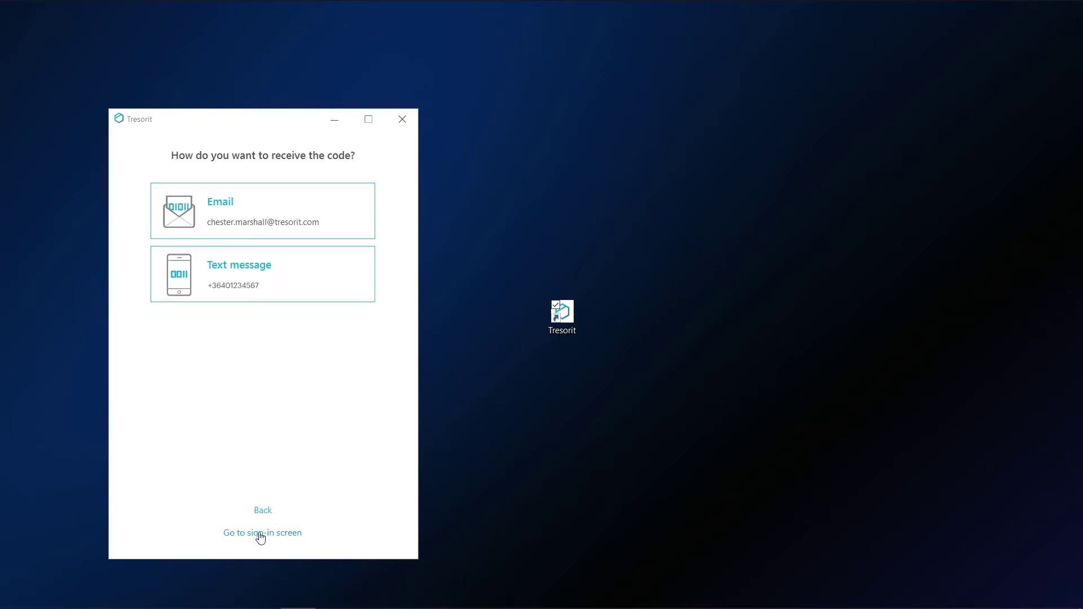
click(261, 535)
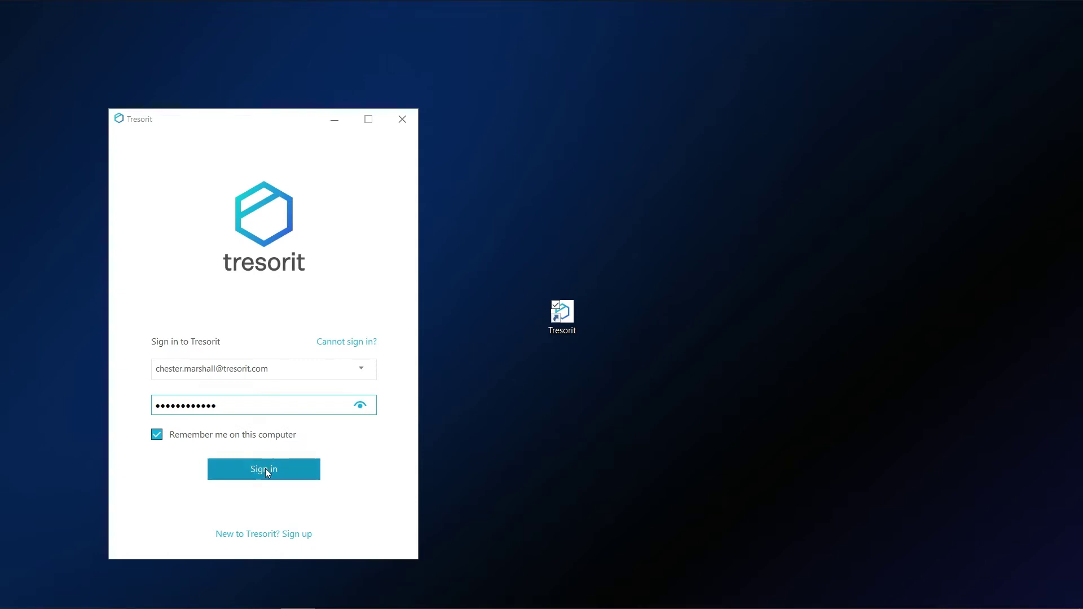
click(266, 468)
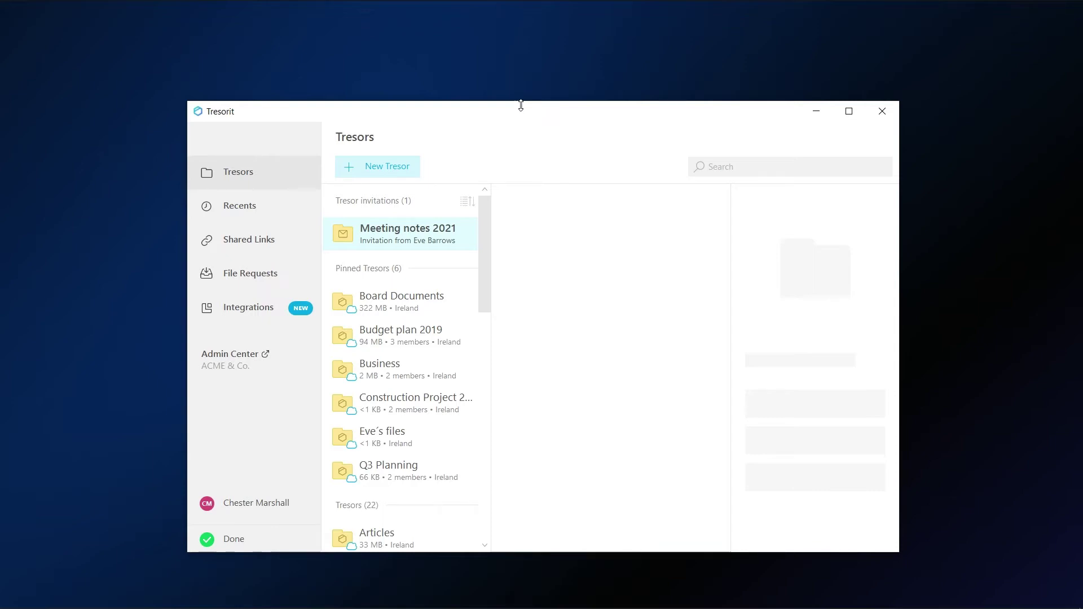
Create a new Tresor from the desktop Financial Audit 2021 folder
click(367, 171)
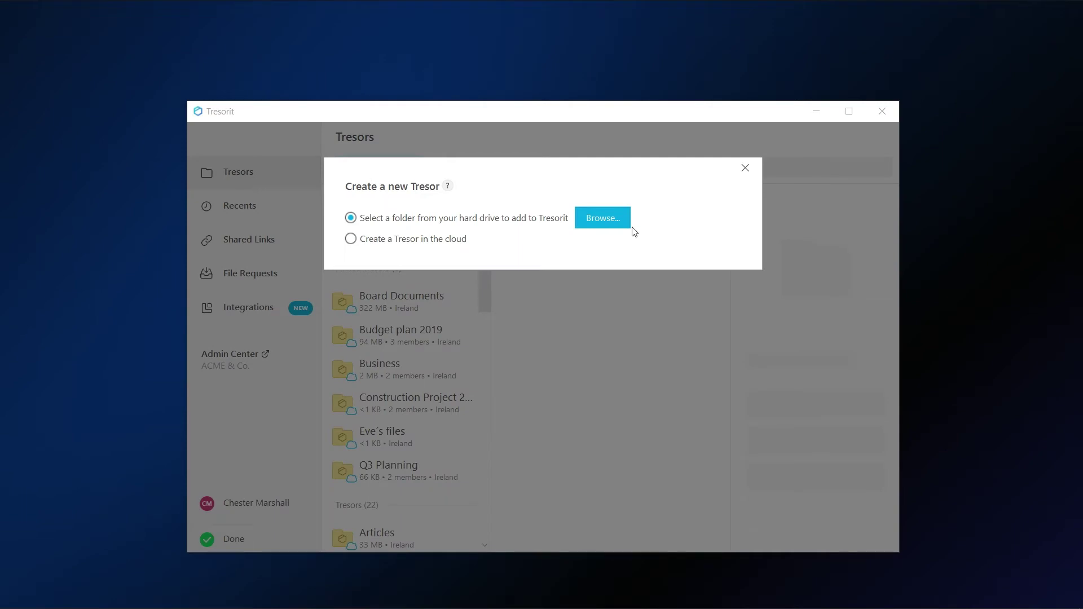
click(604, 218)
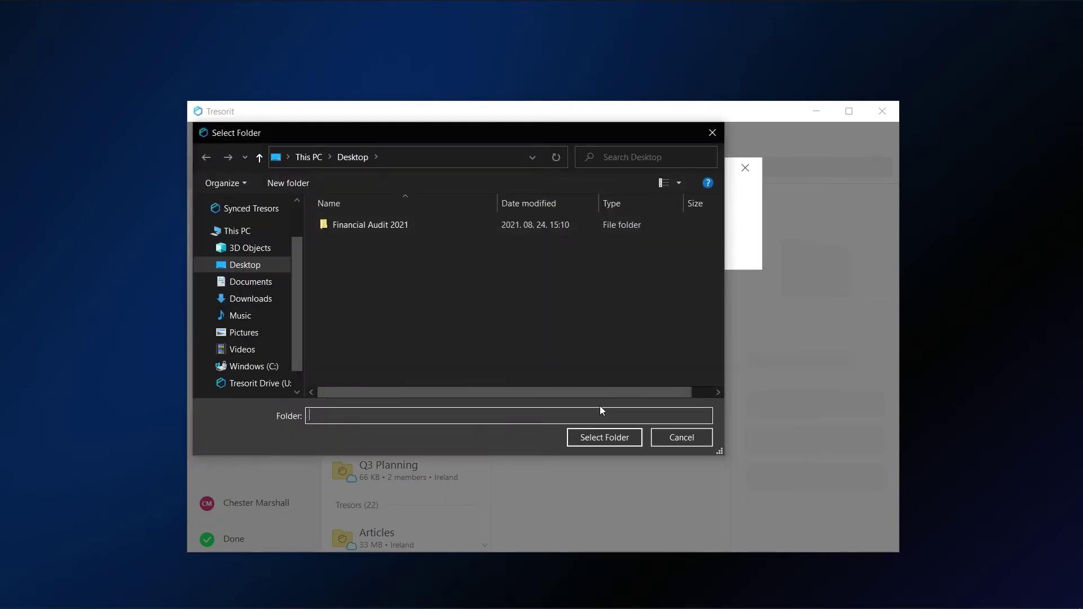
click(448, 224)
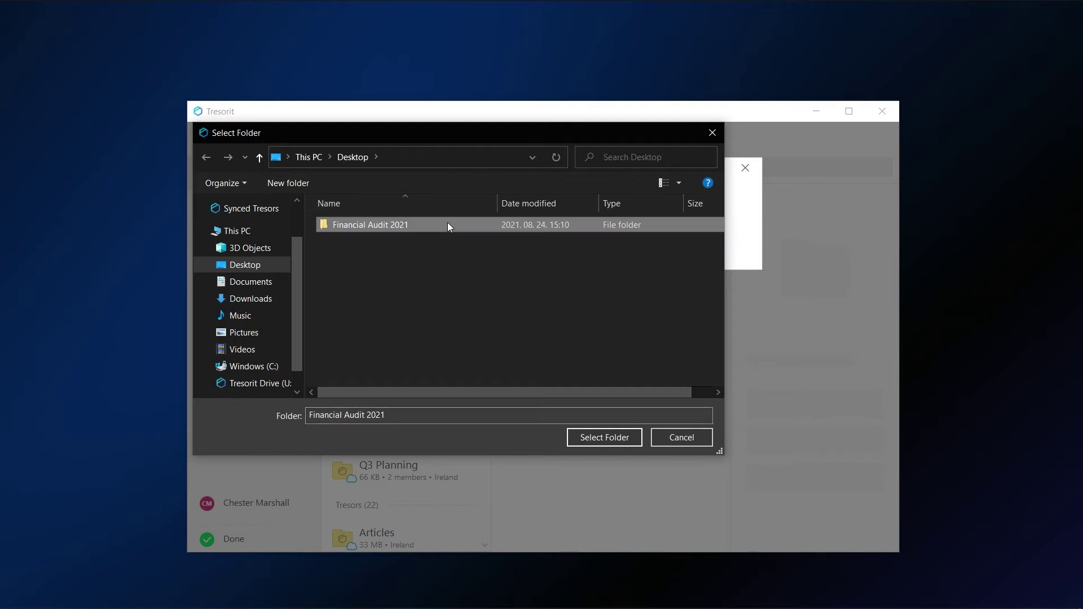
click(587, 438)
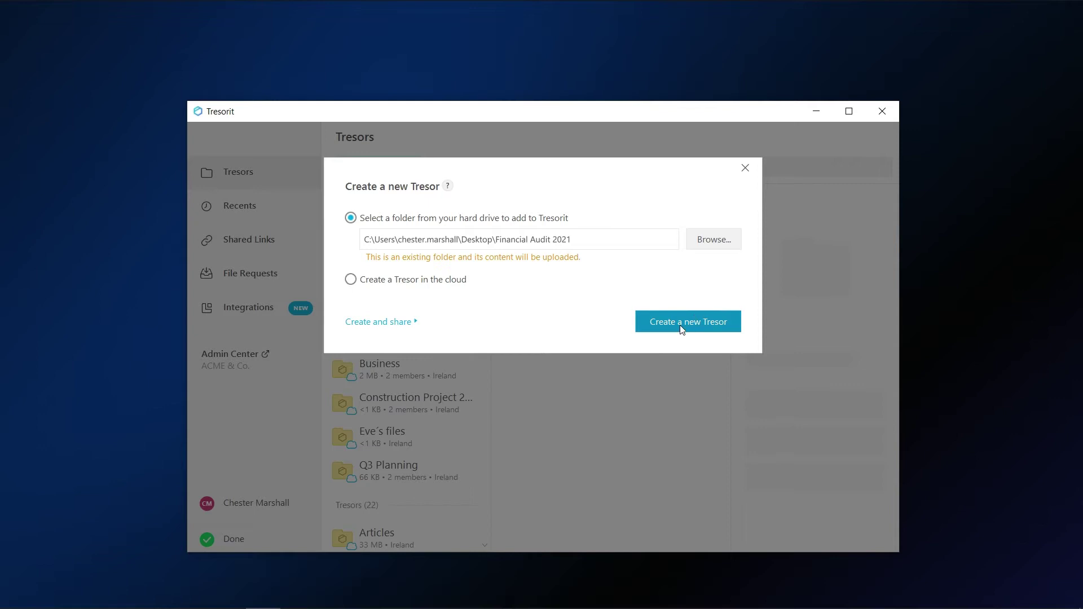
click(710, 321)
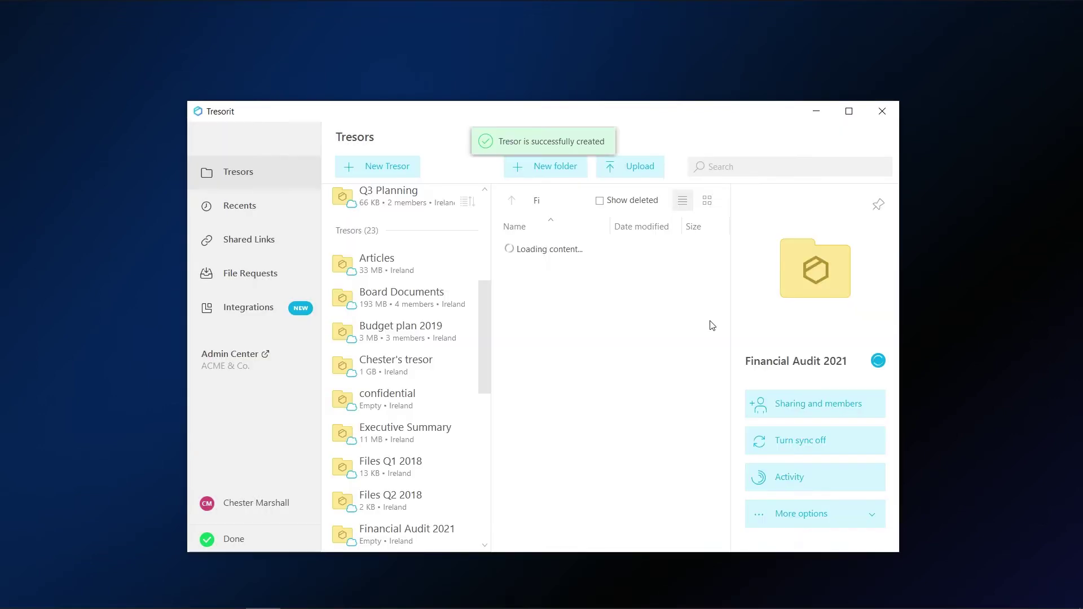
Pin the Financial Audit 2021 Tresor to the pinned Tresors
drag(484, 334, 484, 391)
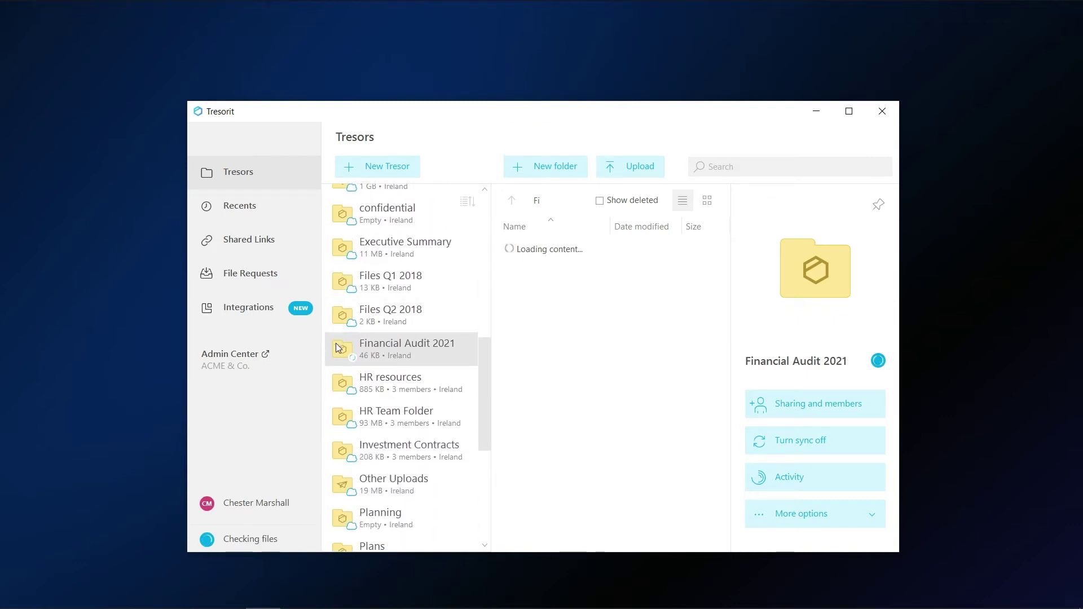
right_click(372, 346)
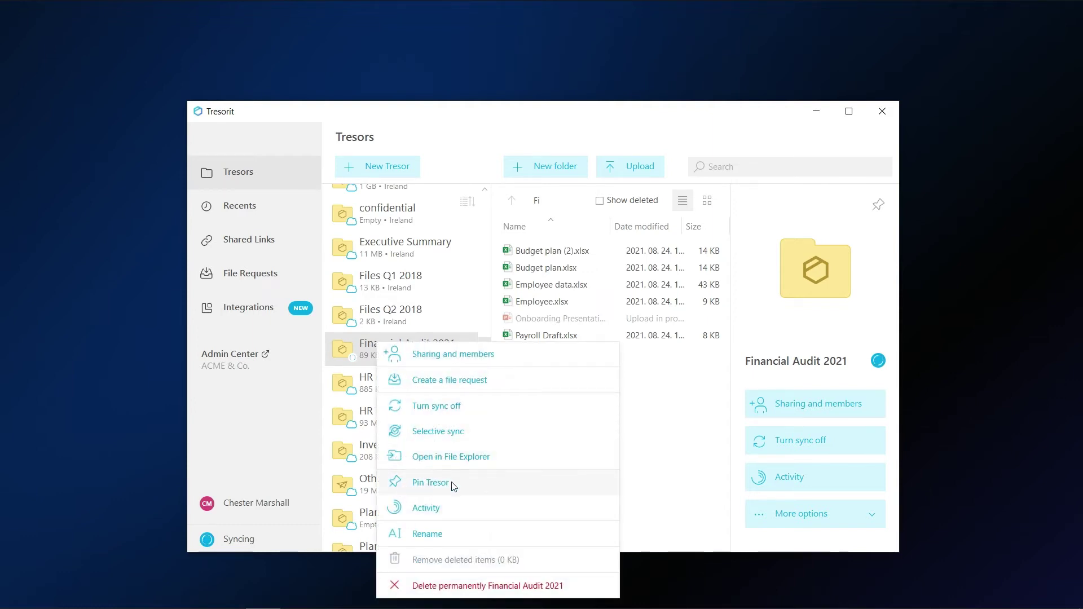
click(426, 483)
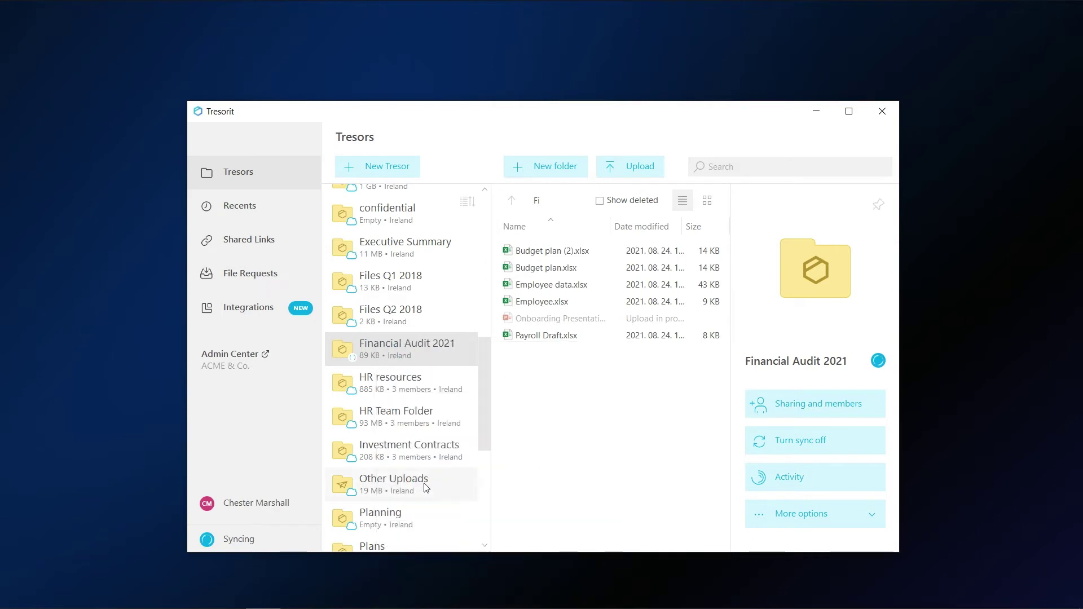
scroll(491, 377, up, 1)
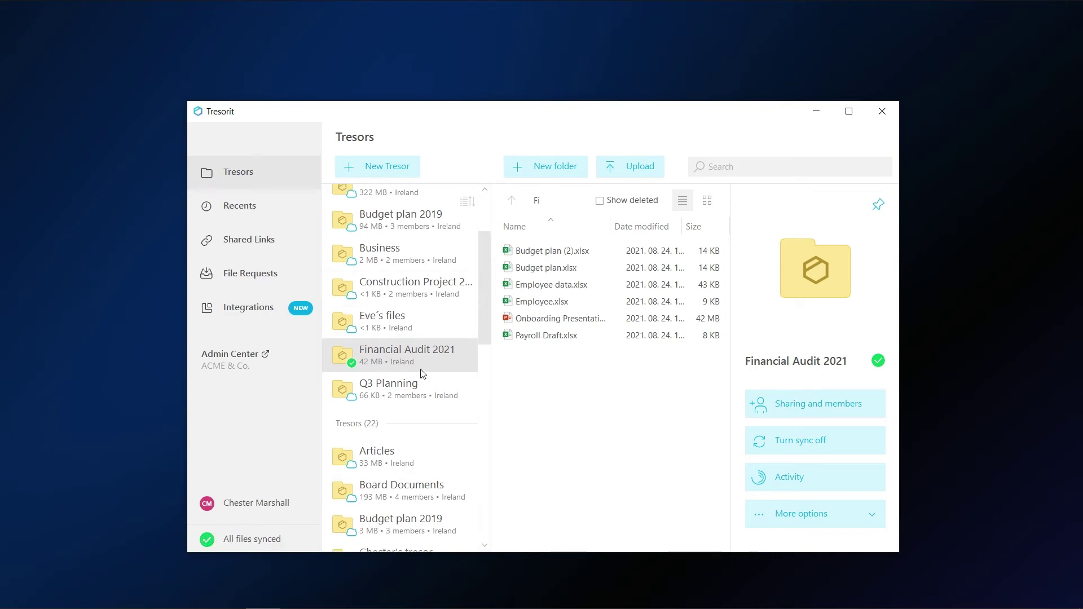
drag(487, 319, 492, 278)
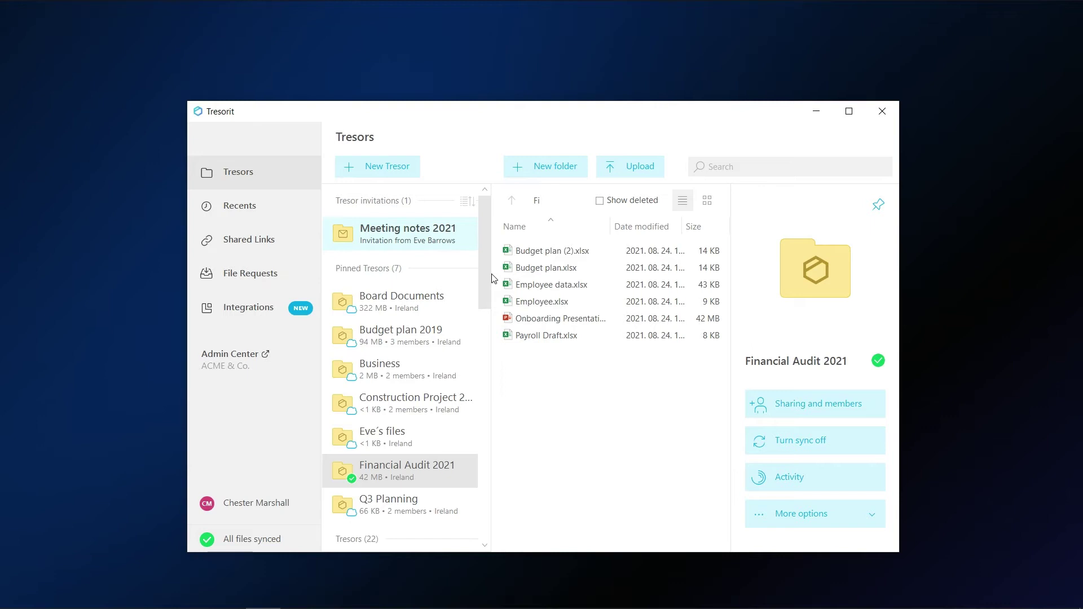
click(755, 164)
text(budget plan)
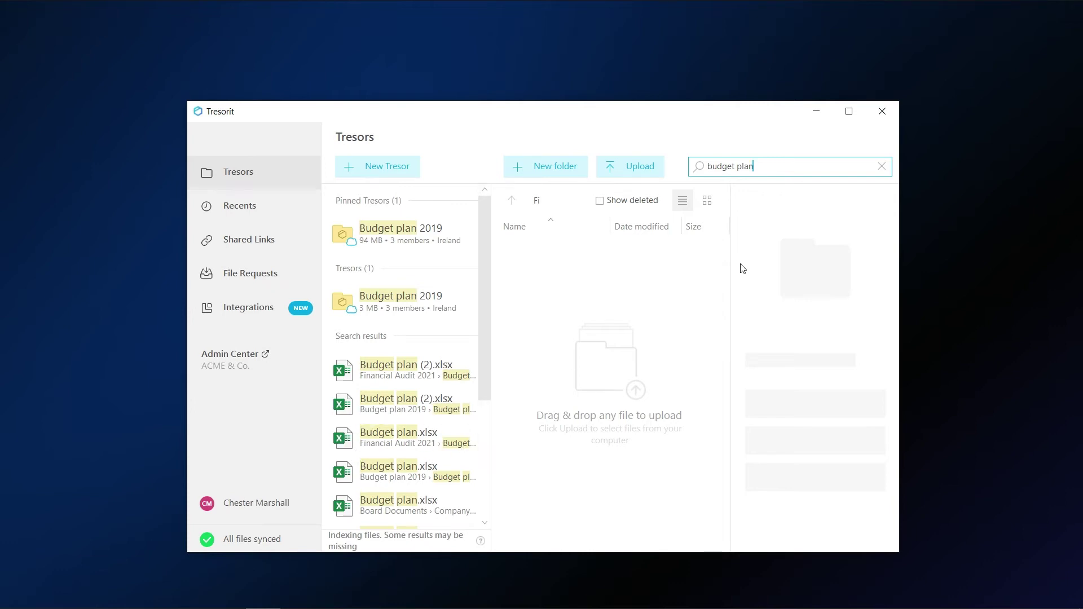
click(882, 166)
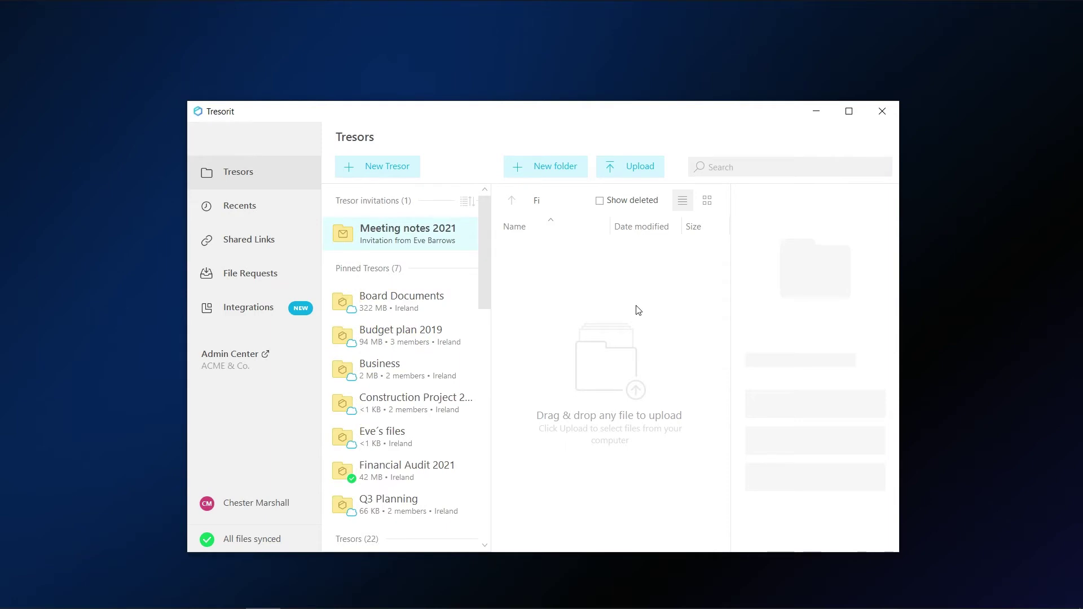
click(399, 470)
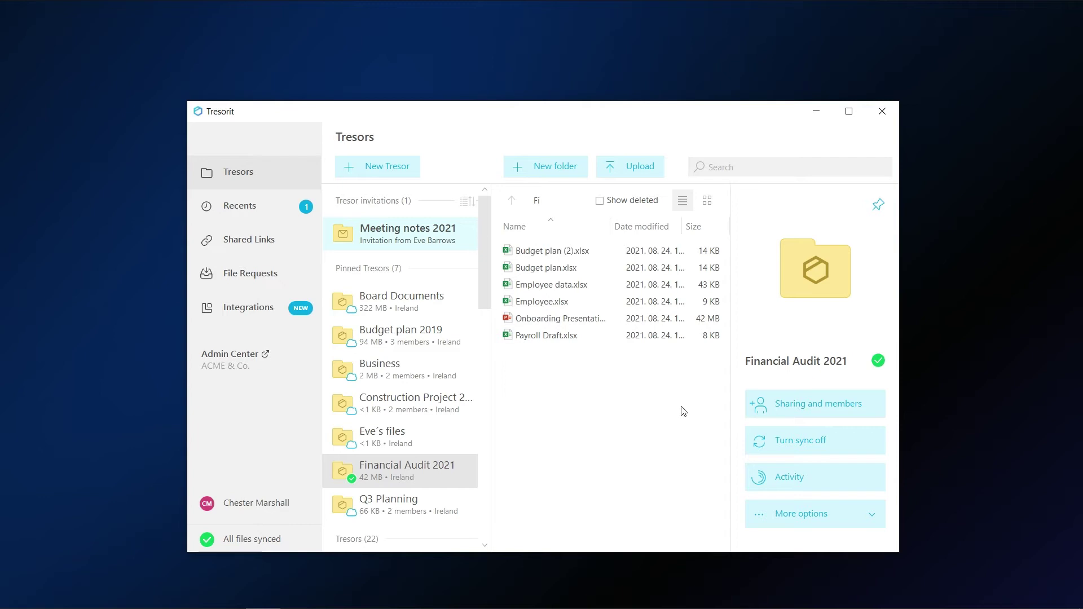
Invite the suggested colleague's email to Financial Audit 2021 with Manager access permission
click(791, 406)
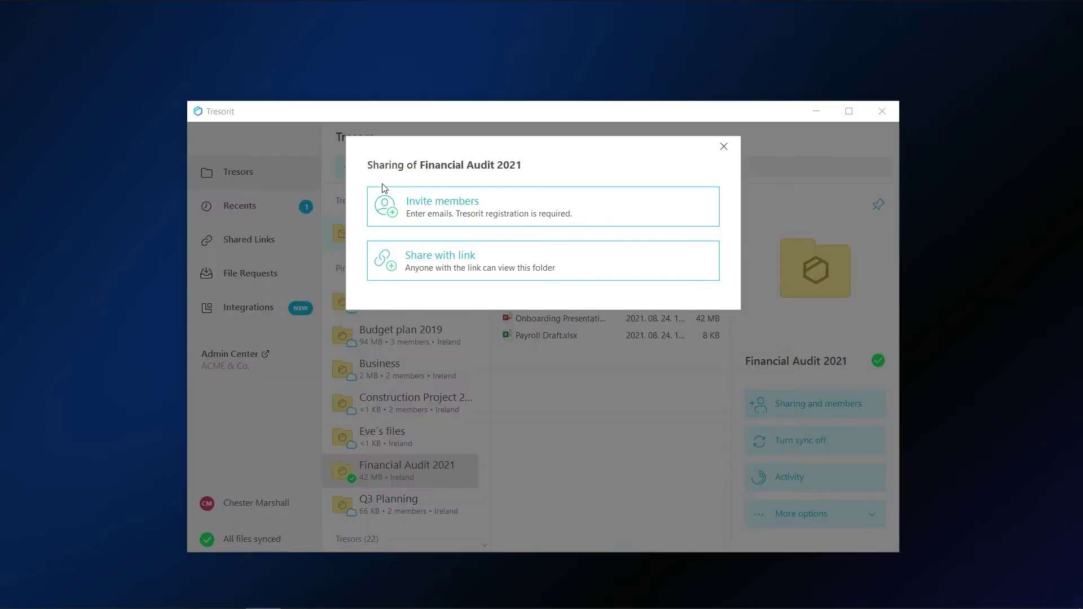
click(484, 216)
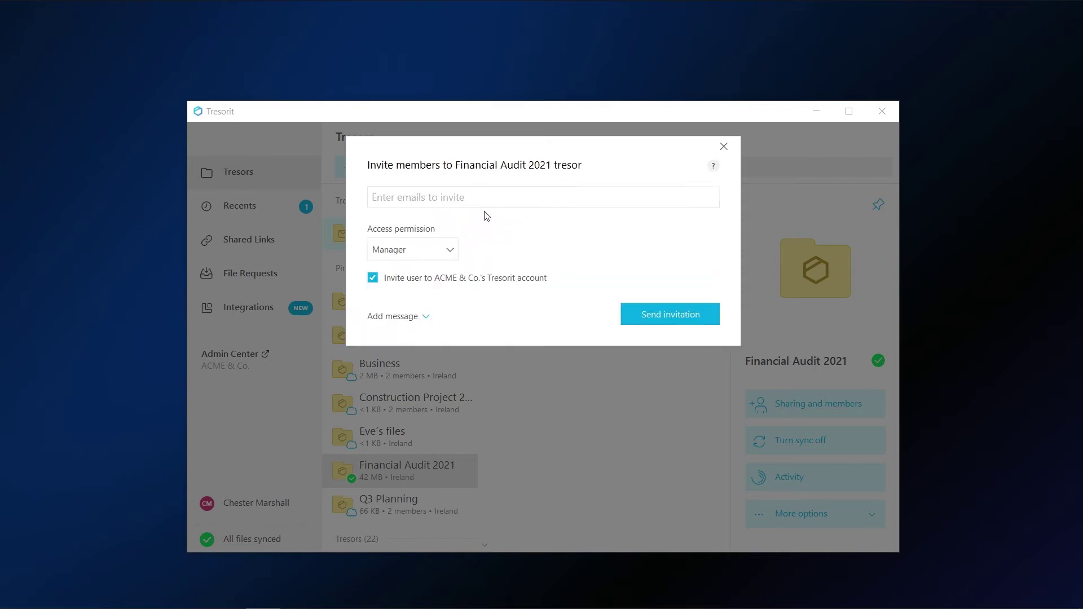
text(eve.)
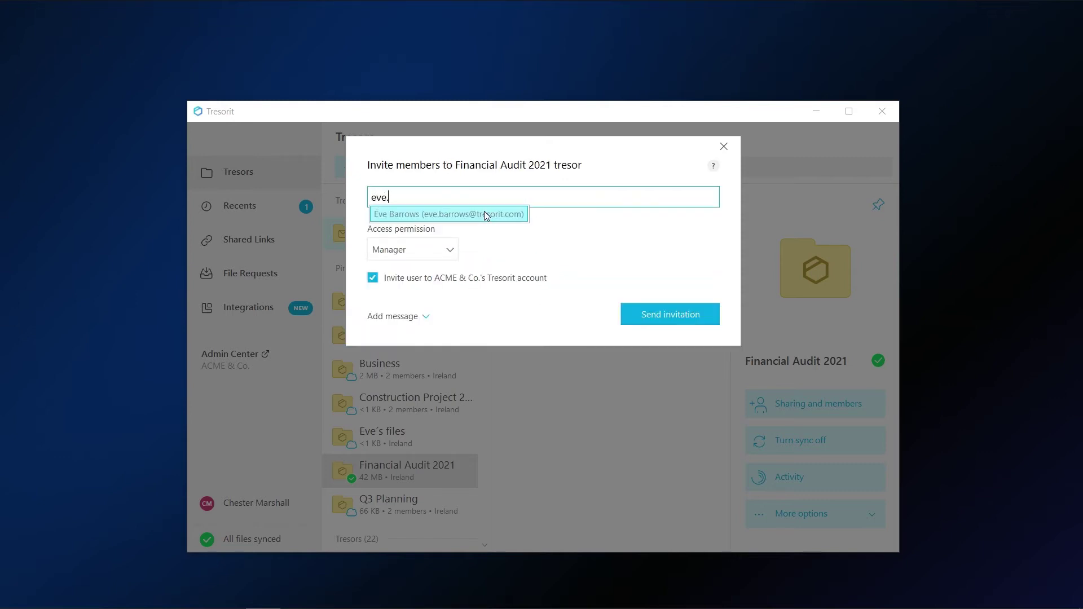
click(484, 214)
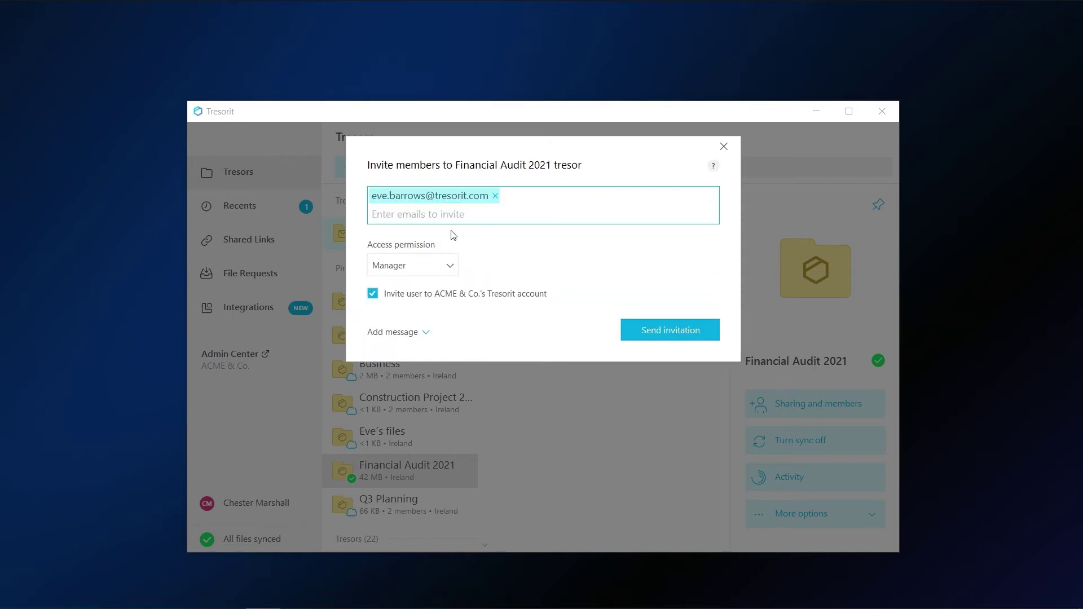
click(444, 263)
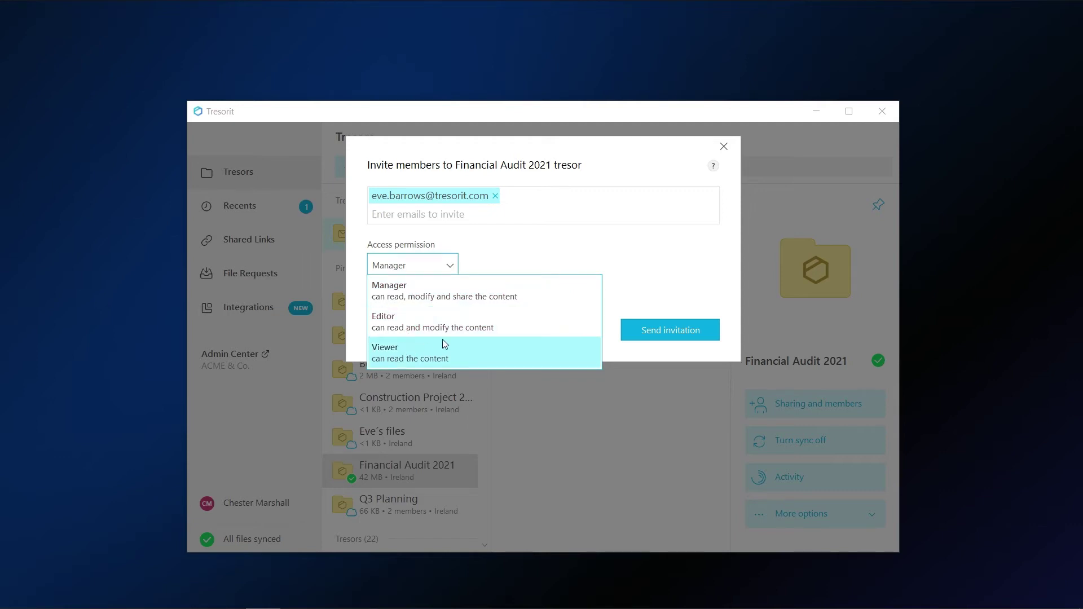
click(656, 277)
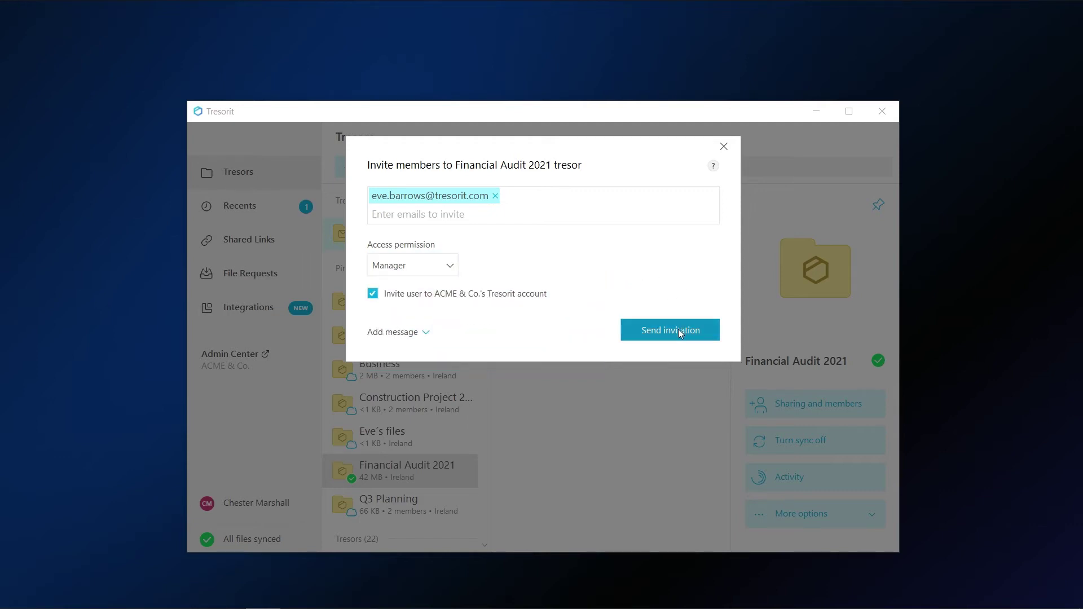
click(678, 329)
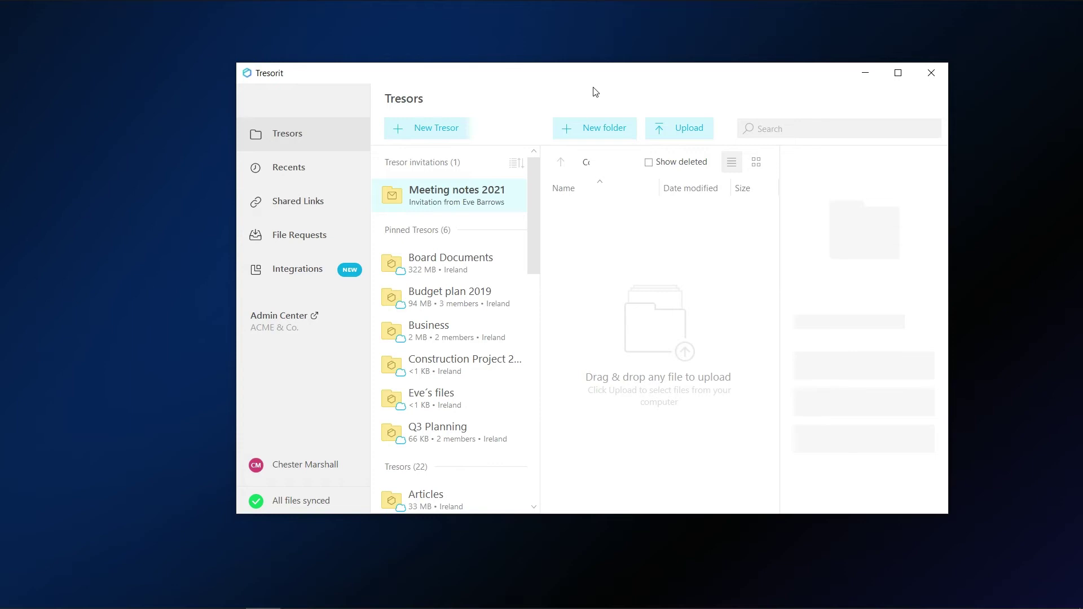
Review Recents, checking the All Tresors and All activity filter choices
click(263, 170)
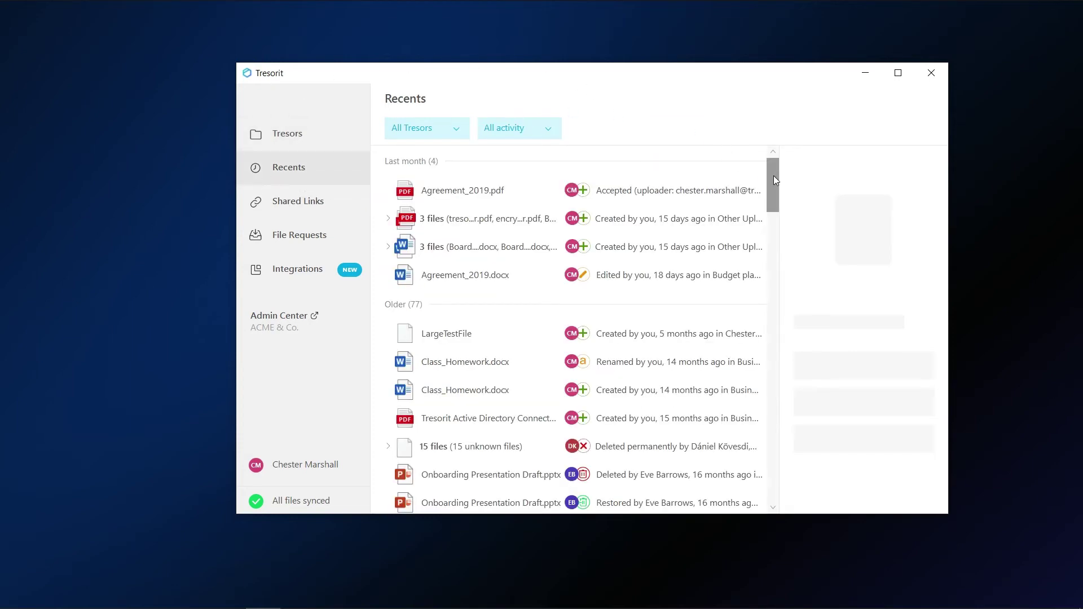
mouse_move(777, 177)
mouse_down()
mouse_move(774, 226)
mouse_move(771, 171)
mouse_up()
click(459, 134)
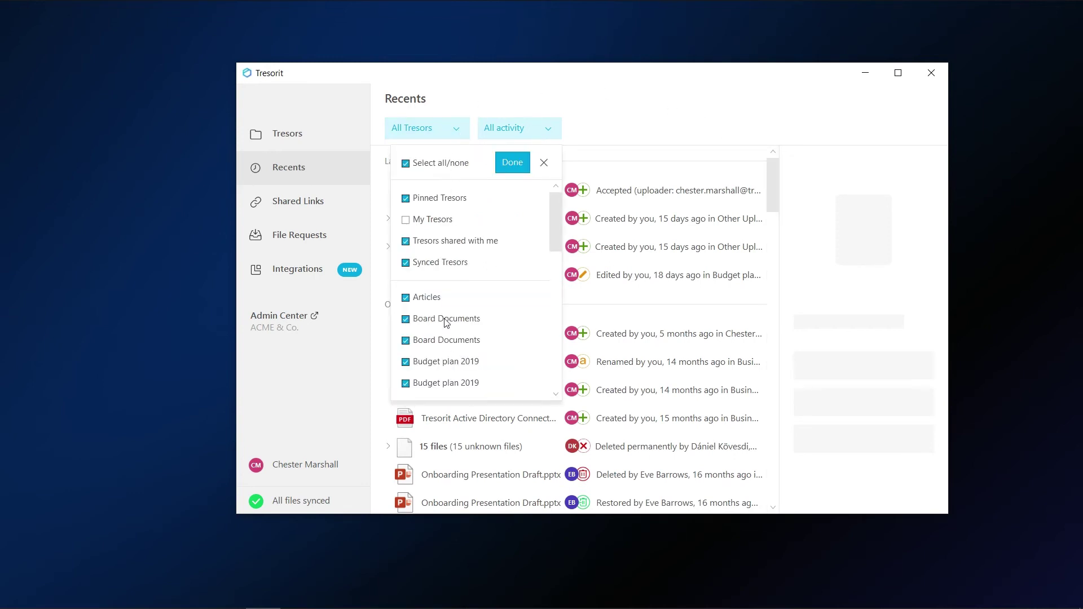
click(550, 127)
click(550, 128)
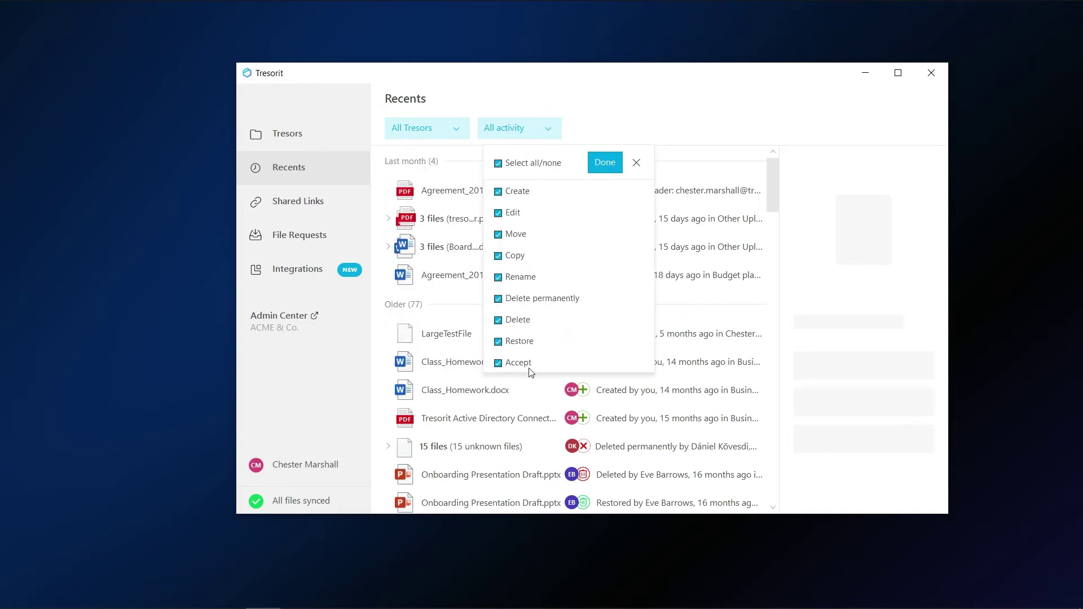
click(632, 118)
View the version history of Budget plan (2).xlsx
click(268, 135)
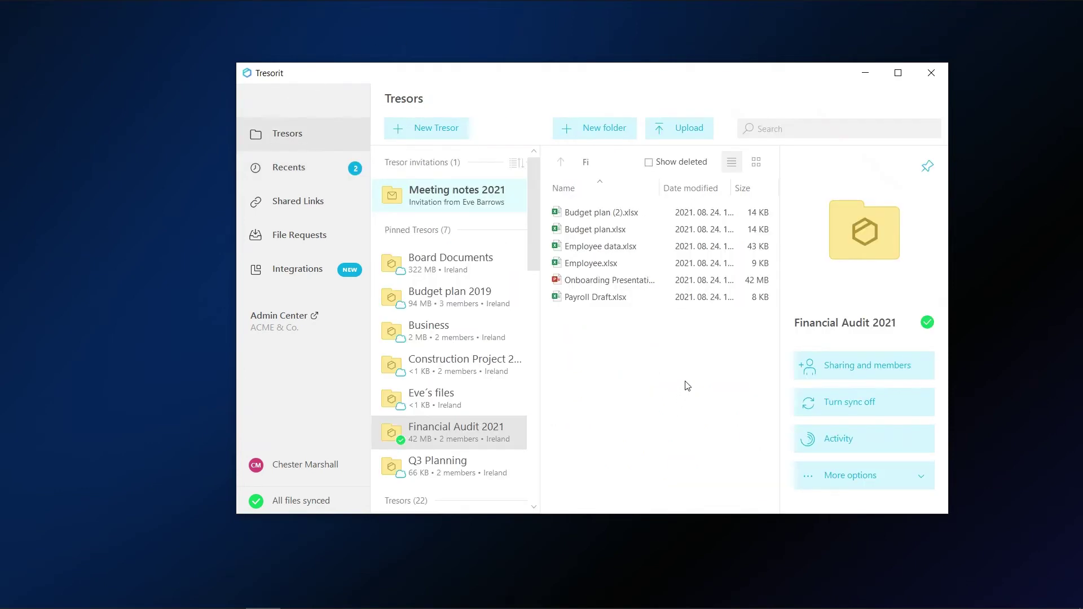
click(626, 212)
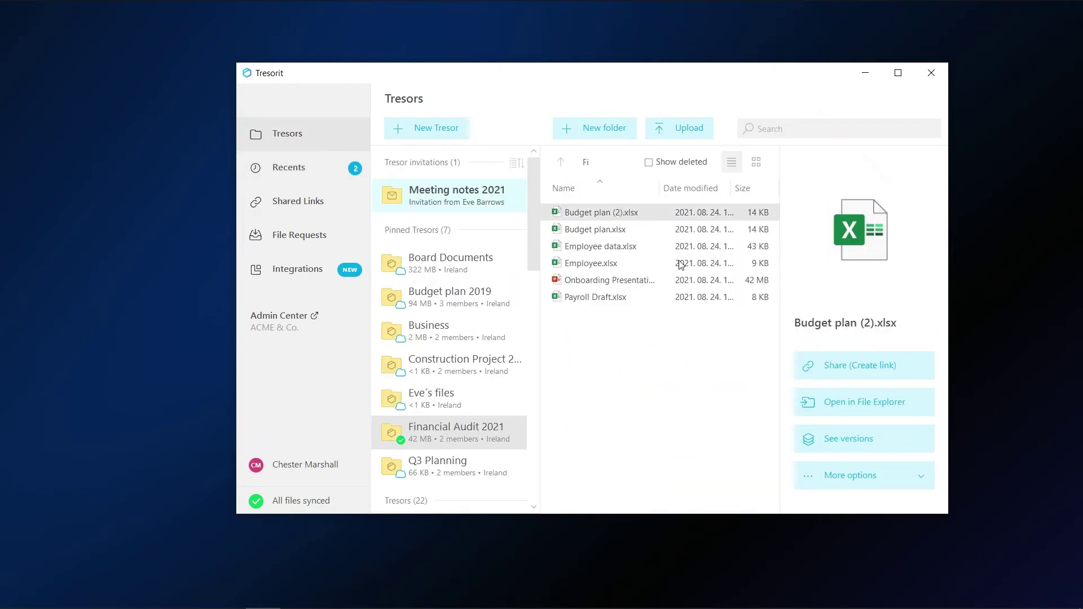
click(833, 440)
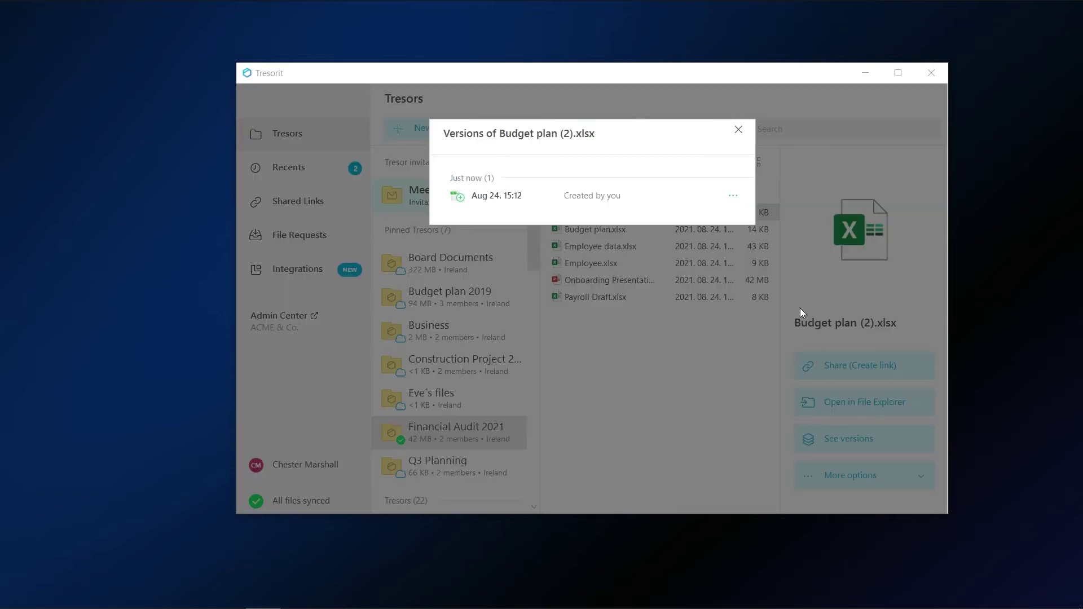
click(733, 197)
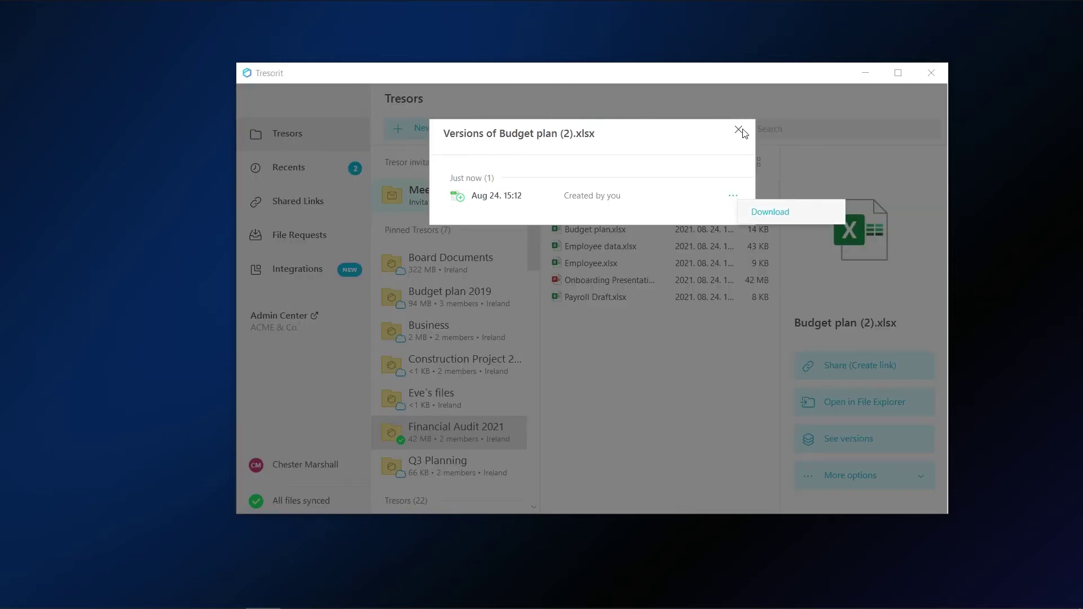
click(738, 130)
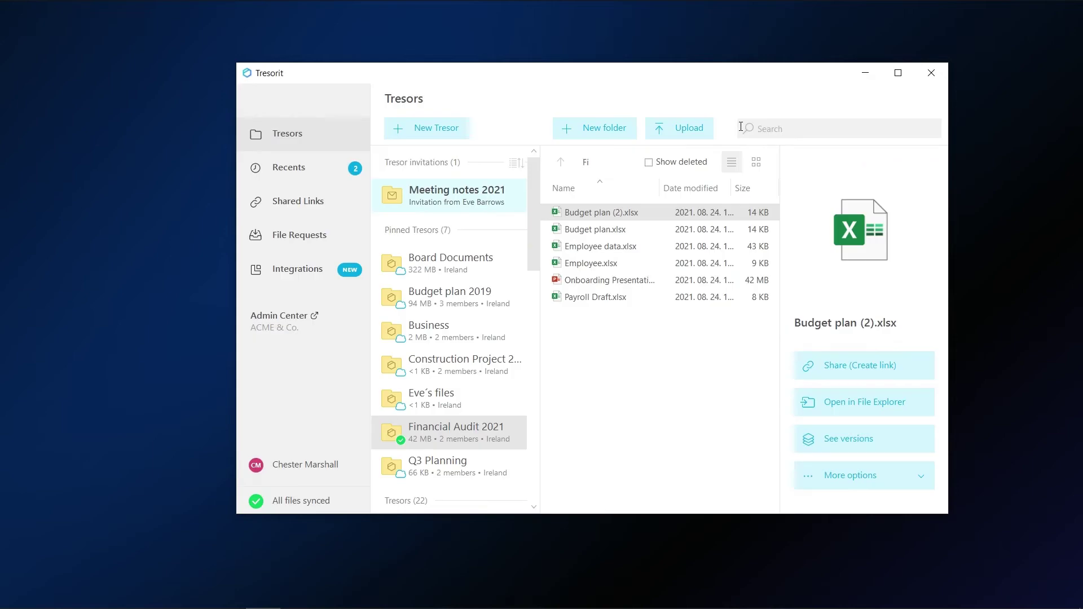
Show deleted files and restore Planning.docx to Financial Audit 2021
click(650, 163)
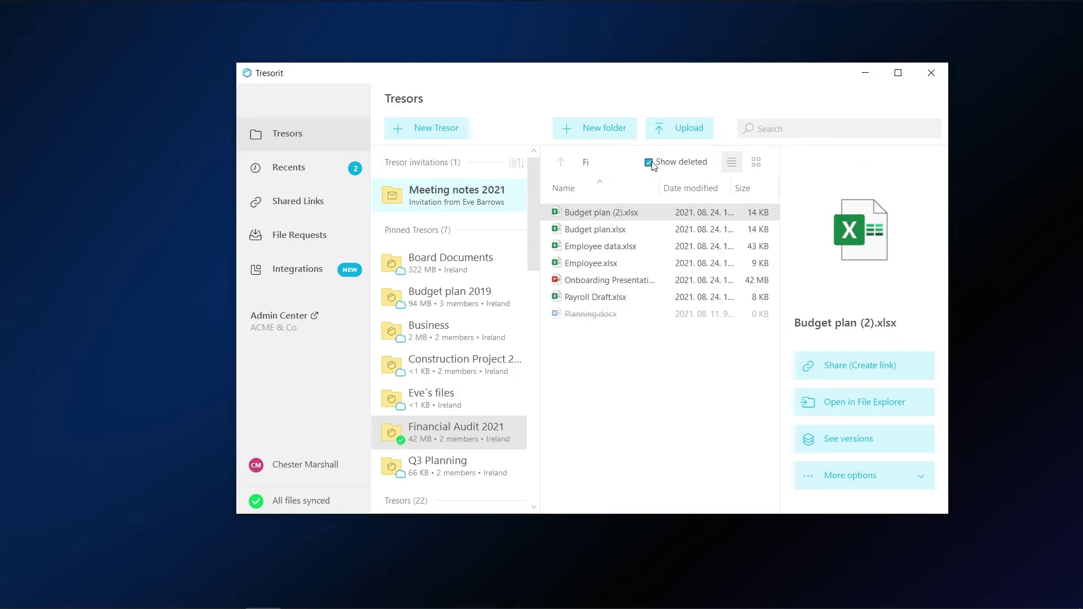
click(584, 317)
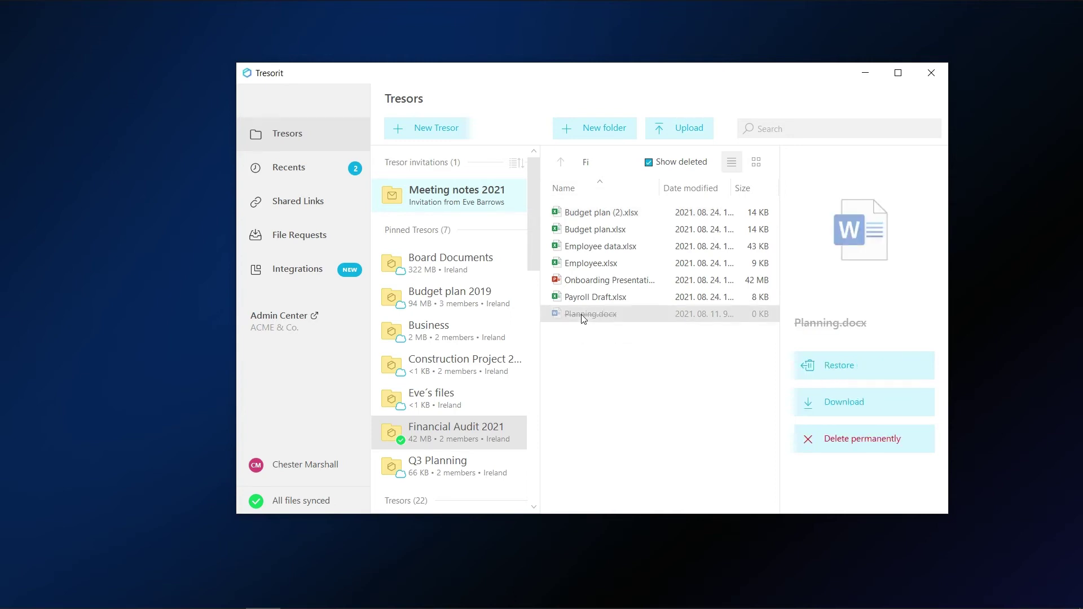
click(837, 366)
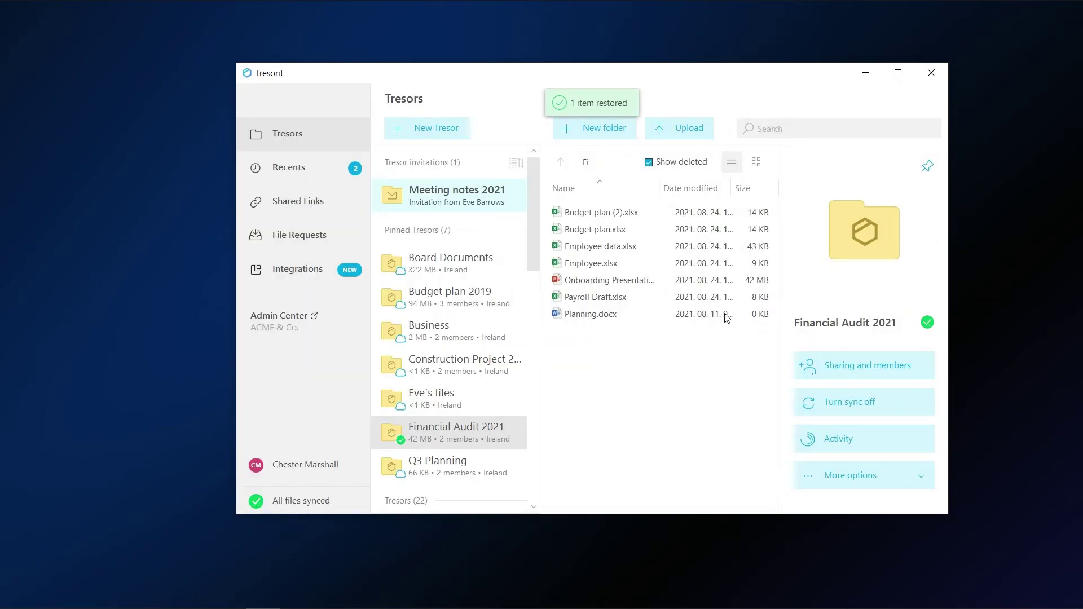
click(603, 299)
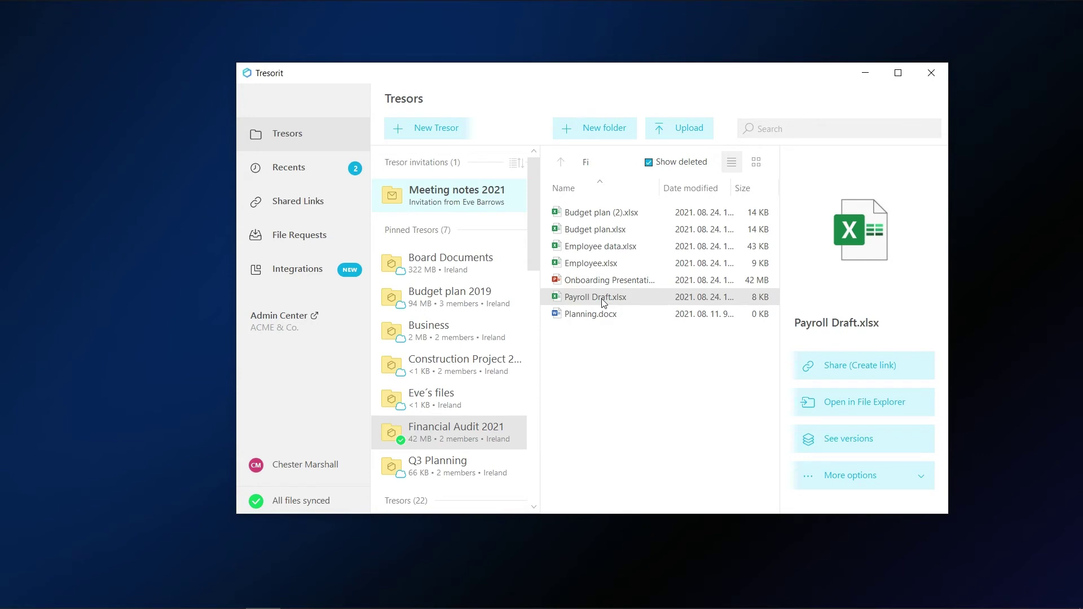
double_click(603, 301)
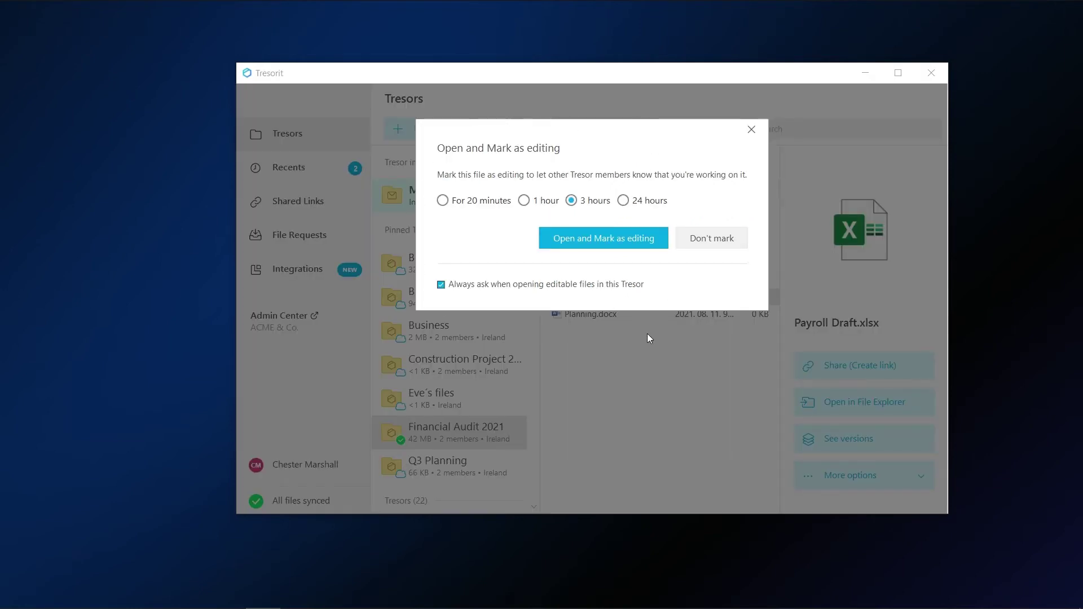
click(443, 201)
click(524, 202)
click(752, 129)
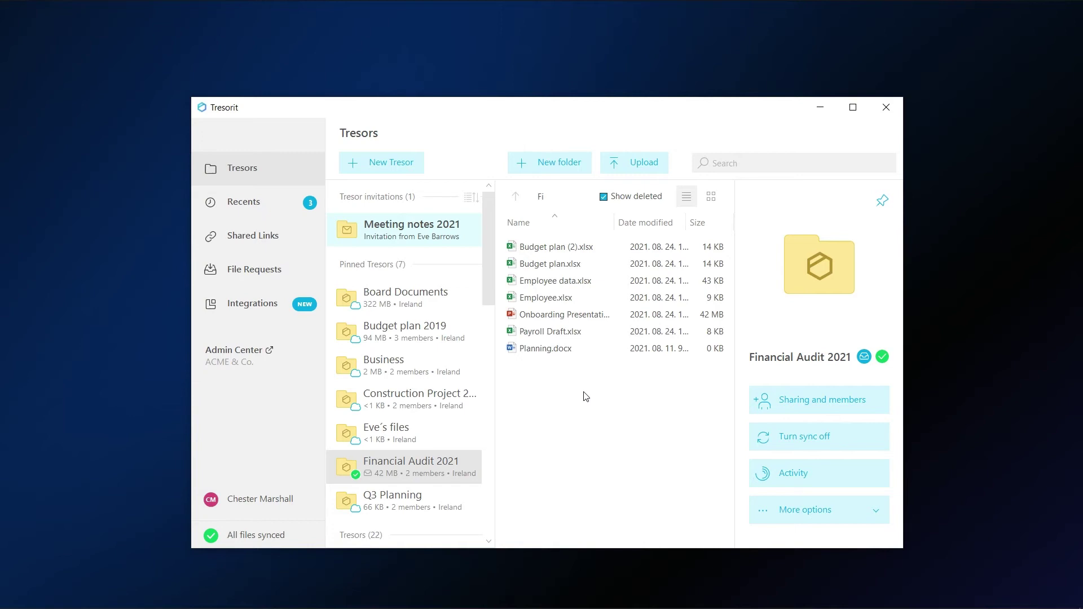
Create a share link for Financial Audit 2021 expiring in 2 days with a 1-open limit
click(813, 399)
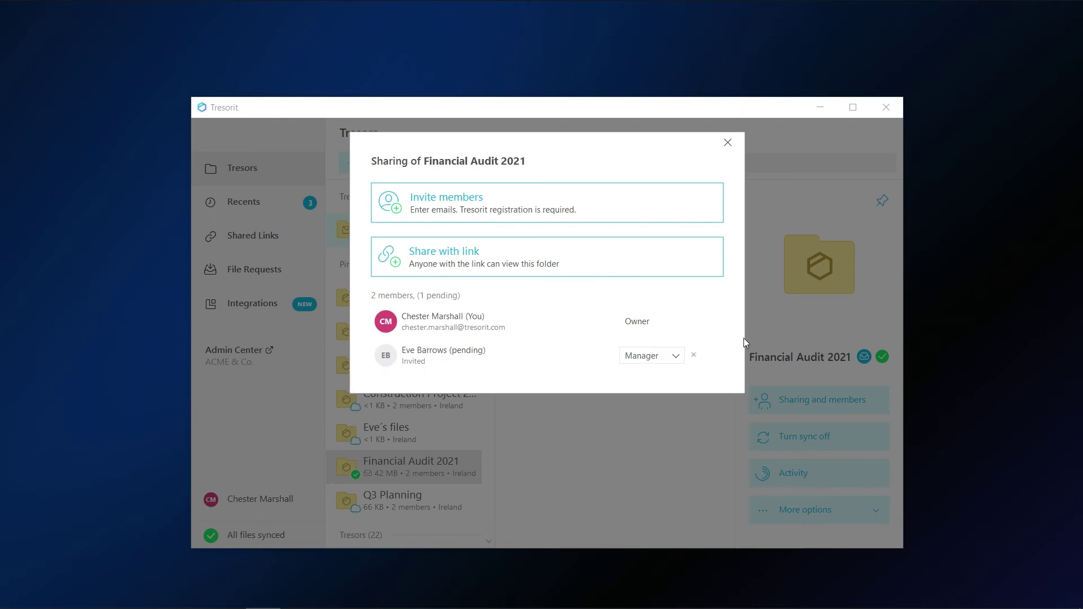
click(533, 257)
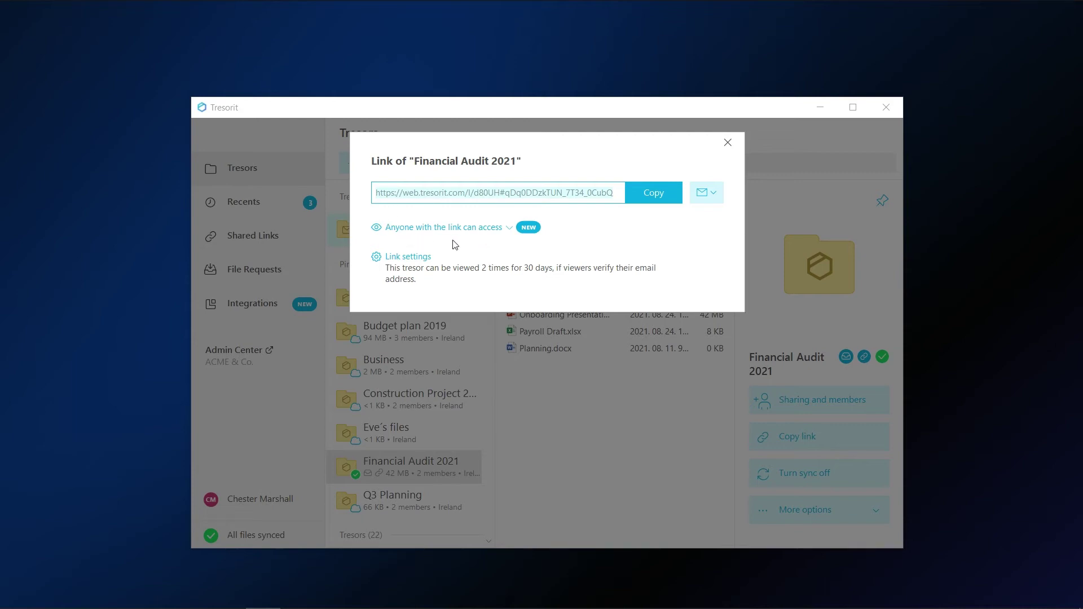
click(396, 258)
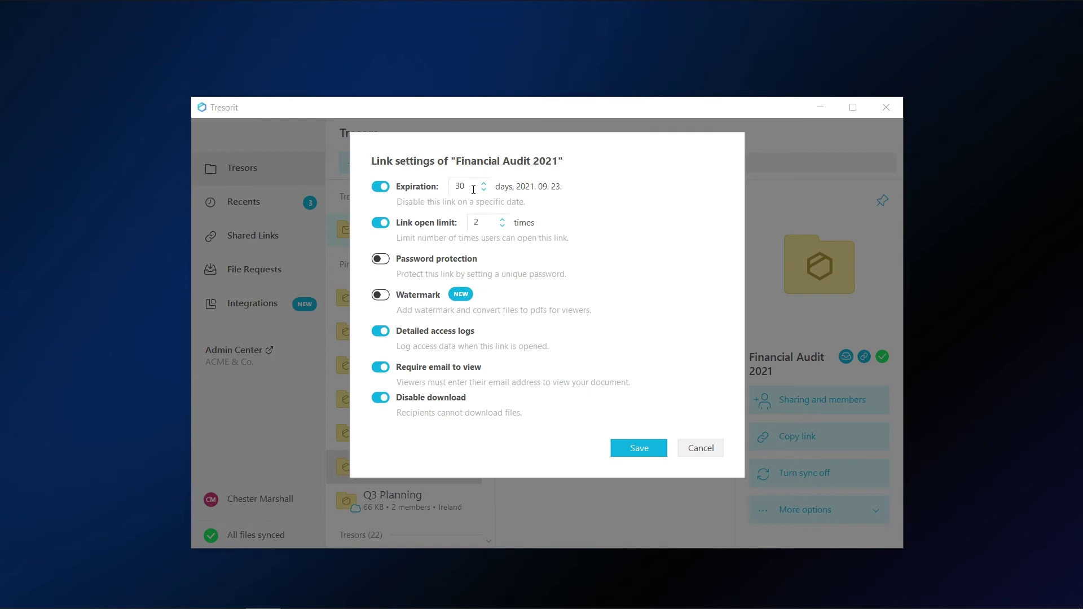
drag(474, 186, 441, 191)
text(2)
drag(485, 223, 469, 225)
text(1)
Add password protection and a custom 'Confidential' watermark to the link, and save
click(389, 261)
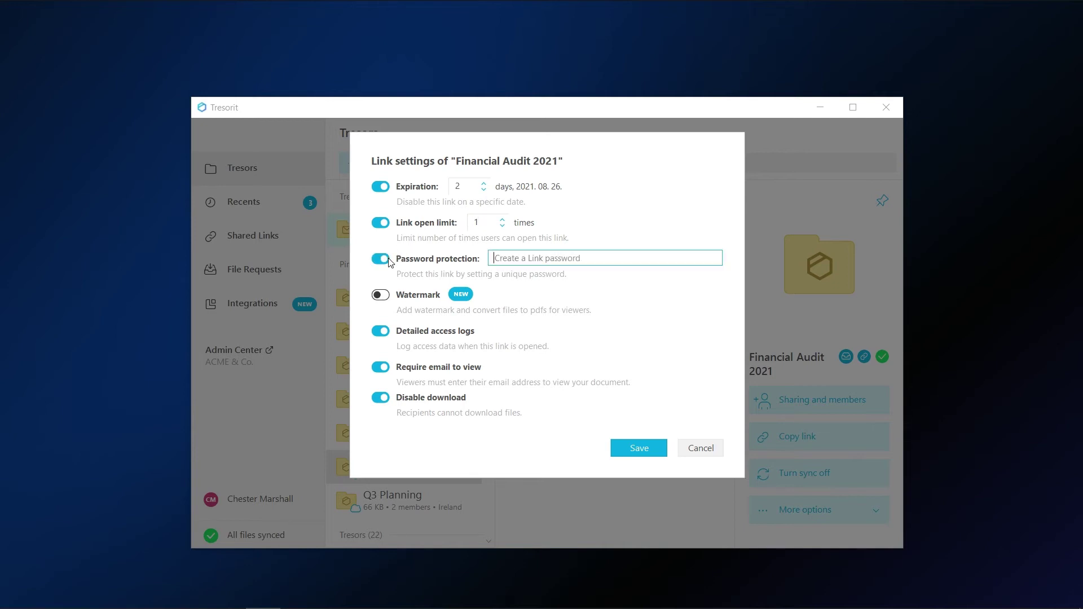
text(••••••••)
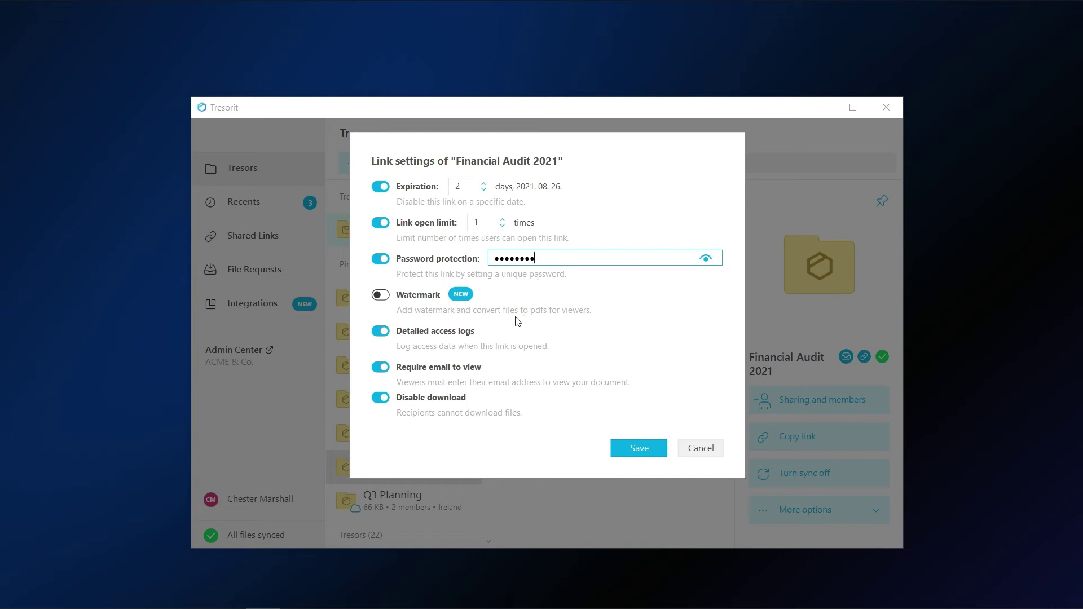
click(385, 294)
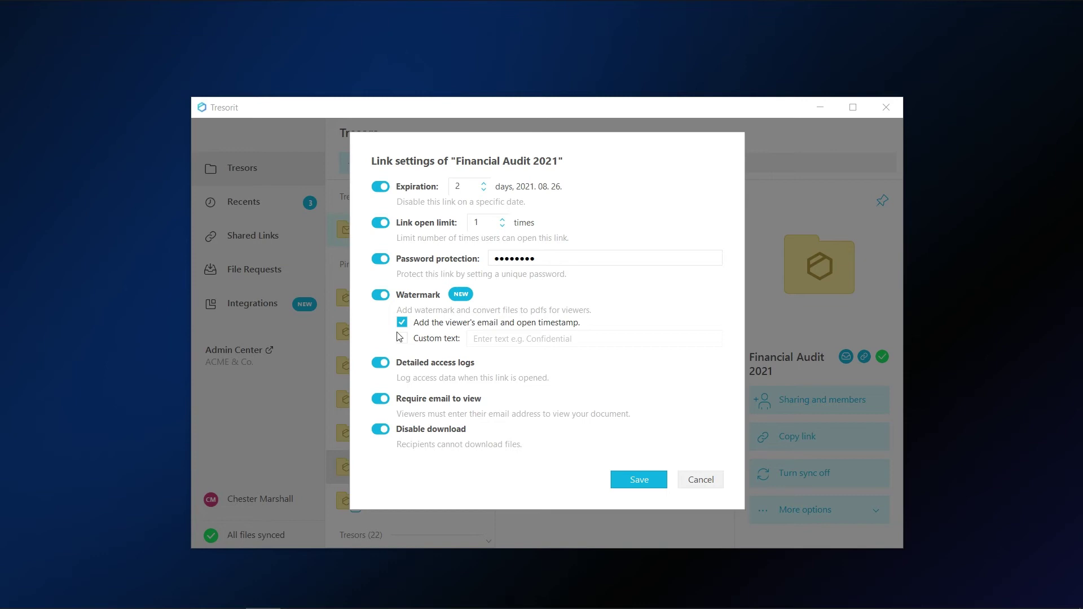
click(402, 338)
click(518, 344)
text(Confidentioa)
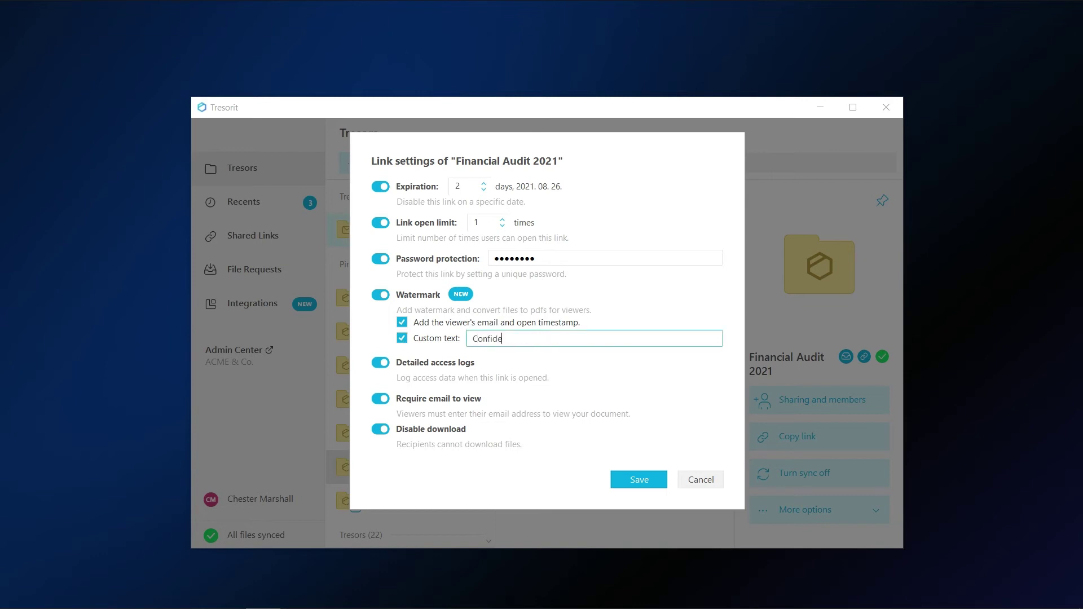
key(BackSpace)
key(BackSpace)
text(al)
click(630, 479)
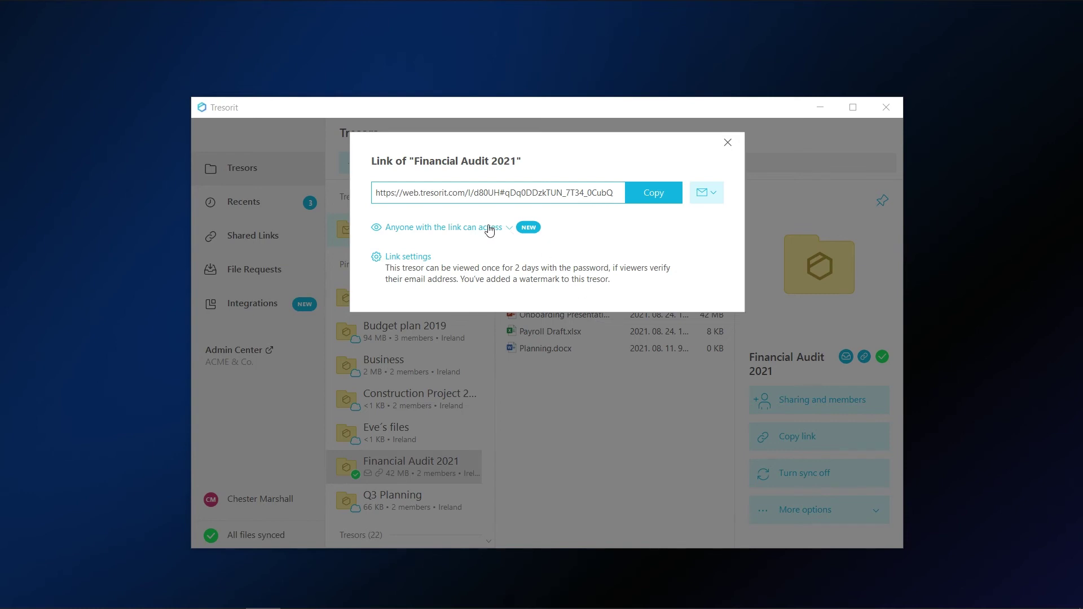
Set the link to allowed users only and add the suggested colleague's e-mail address
click(490, 228)
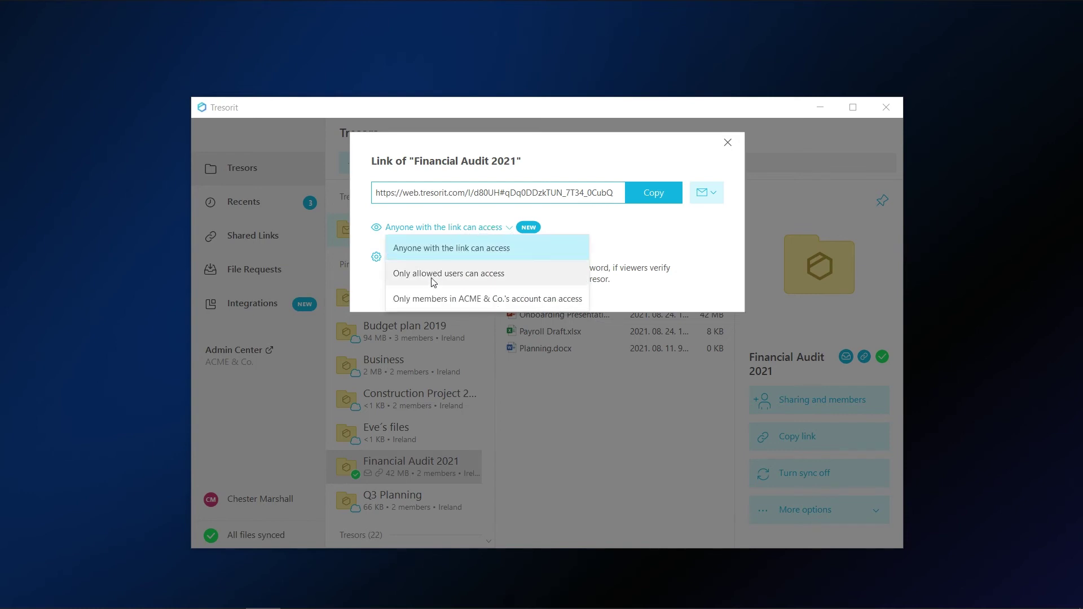
key(Escape)
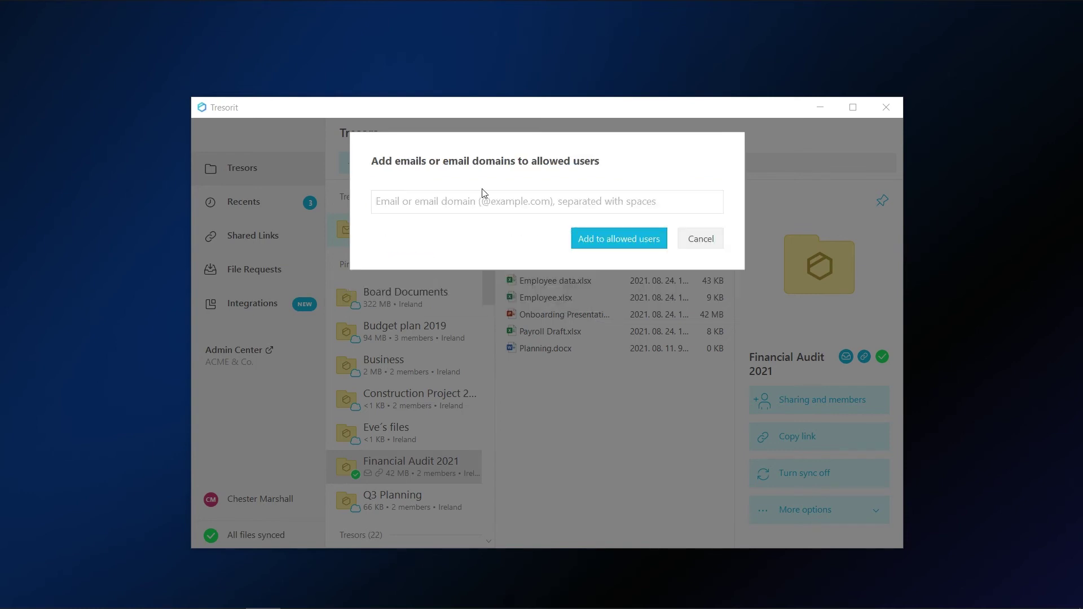
text(eve)
click(464, 217)
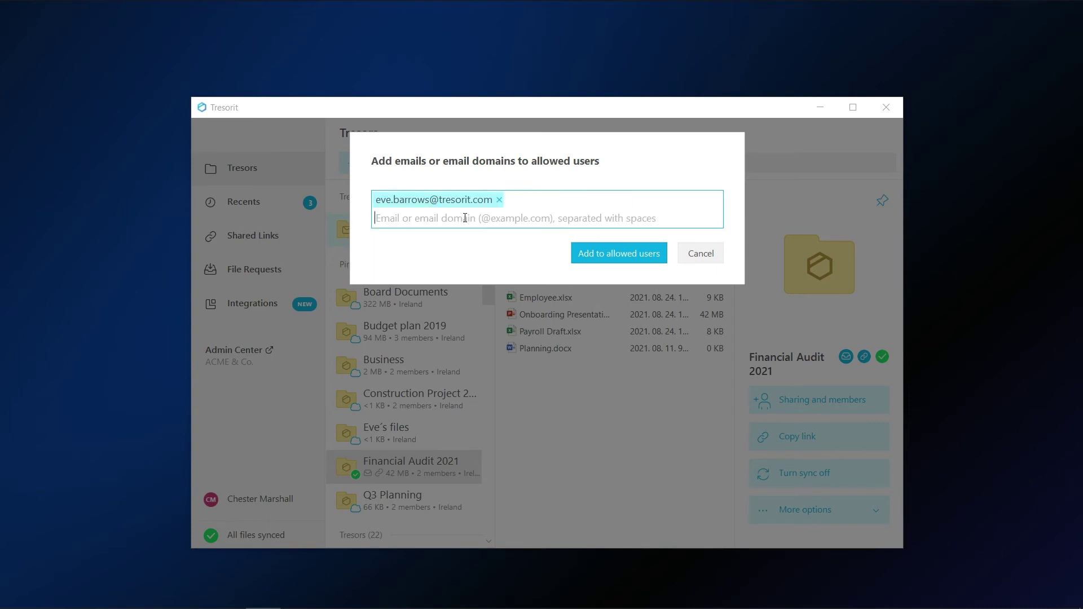
click(617, 252)
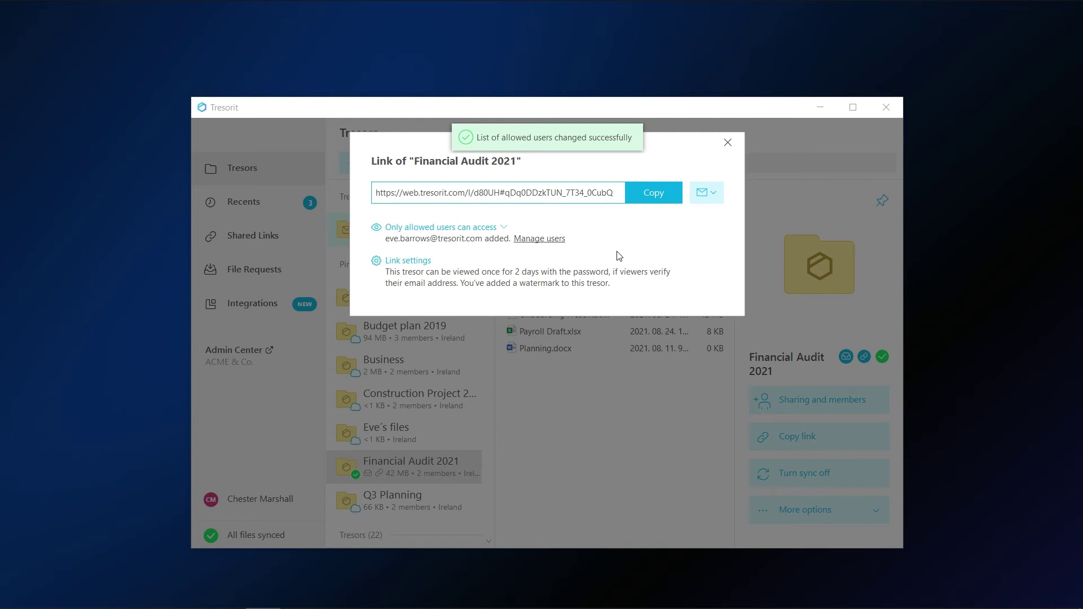
click(728, 143)
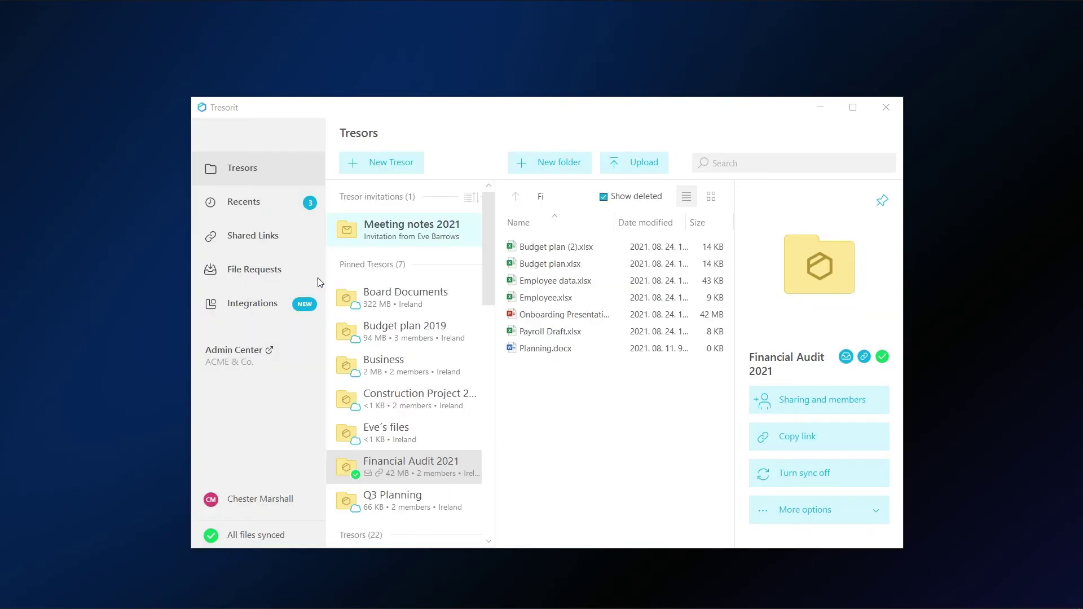
Open the Integrations page with the Outlook and Gmail add-ins
click(251, 308)
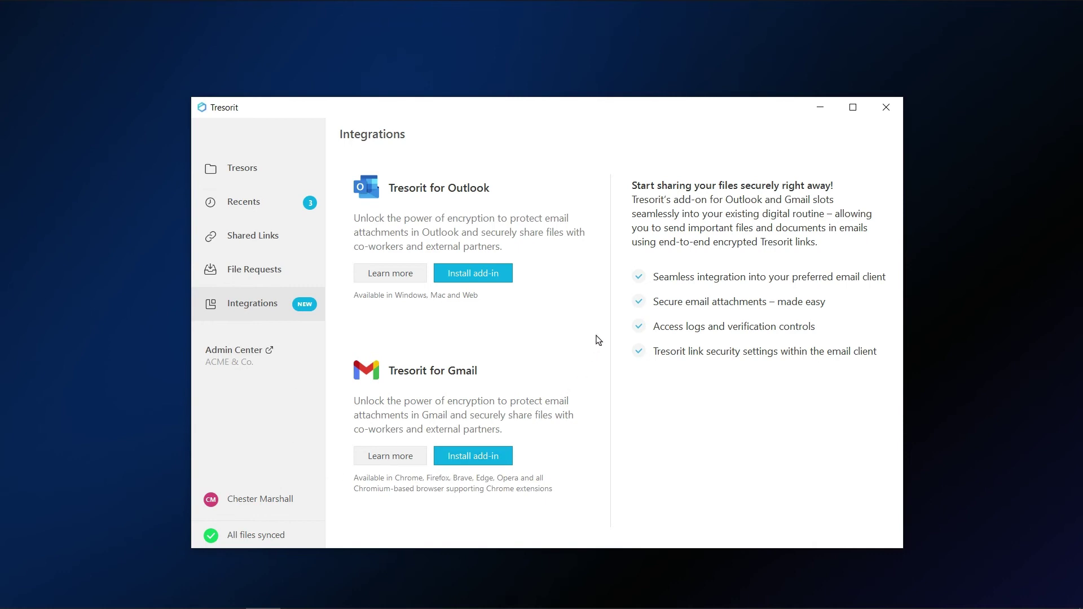
Check the access logs of the Employee.xlsx share link
click(293, 236)
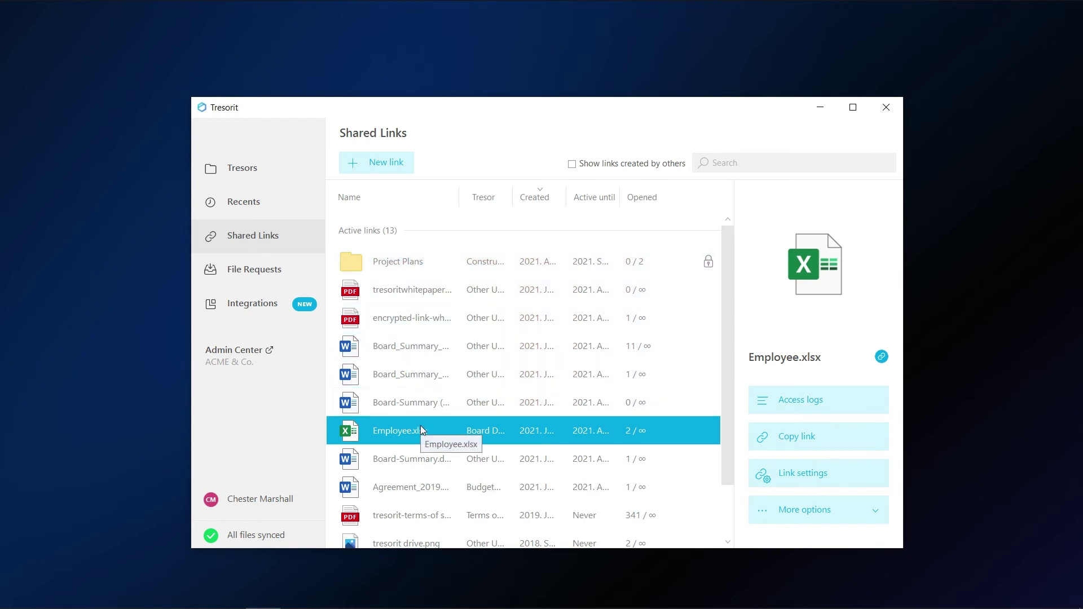
click(784, 401)
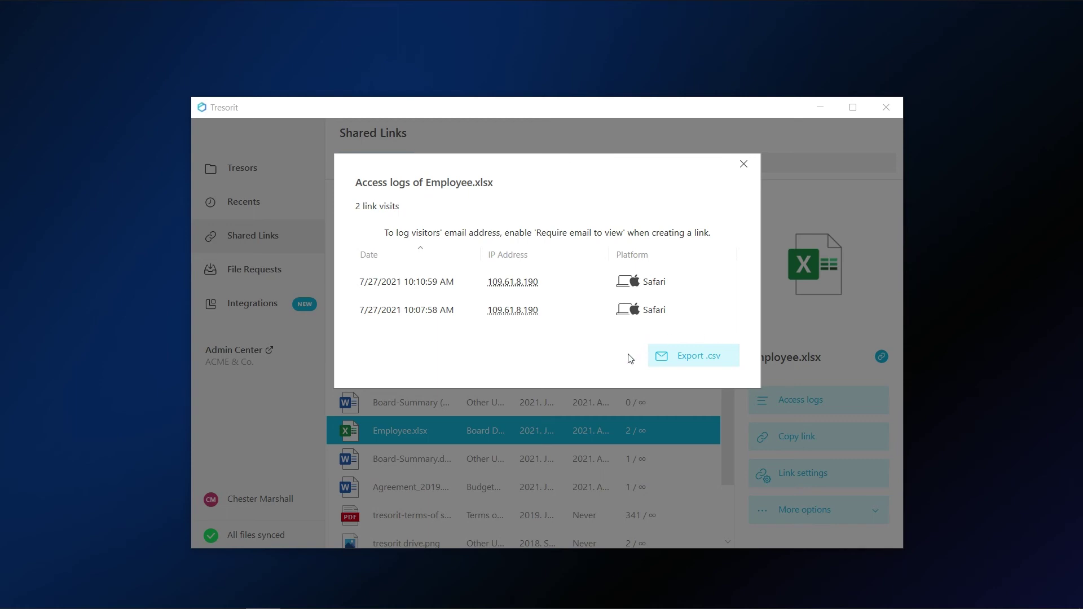
click(747, 165)
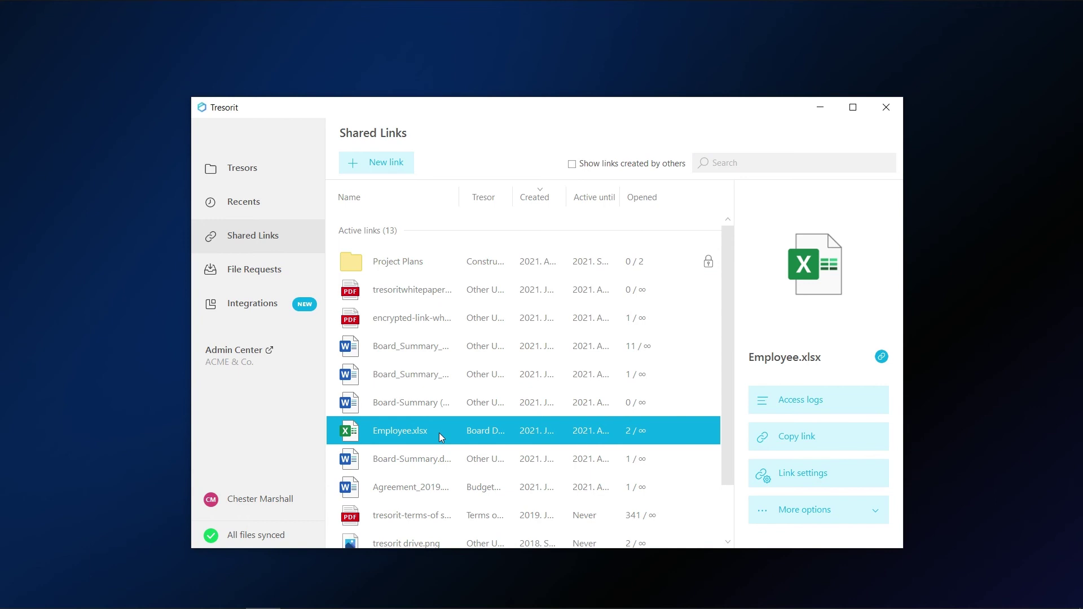
Revoke the Employee.xlsx link and return to the Financial Audit 2021 tresor
right_click(440, 436)
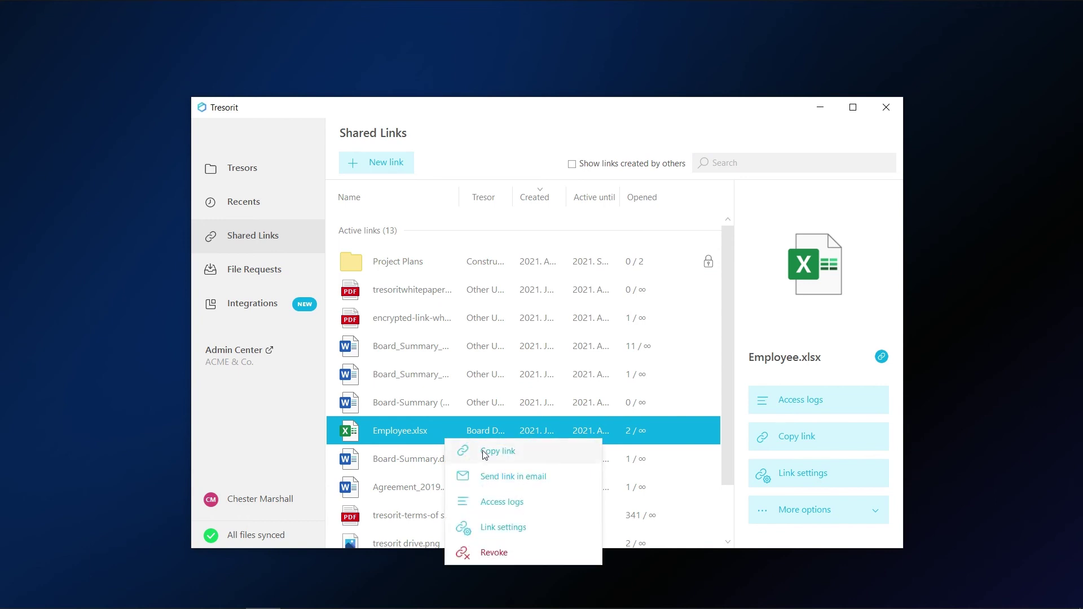
click(494, 552)
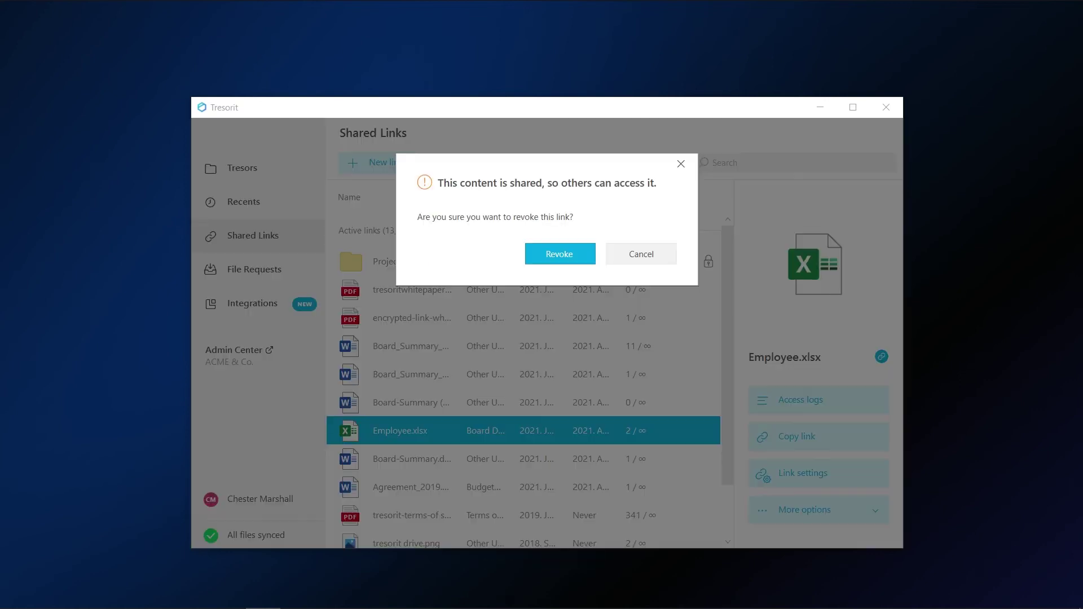
click(551, 262)
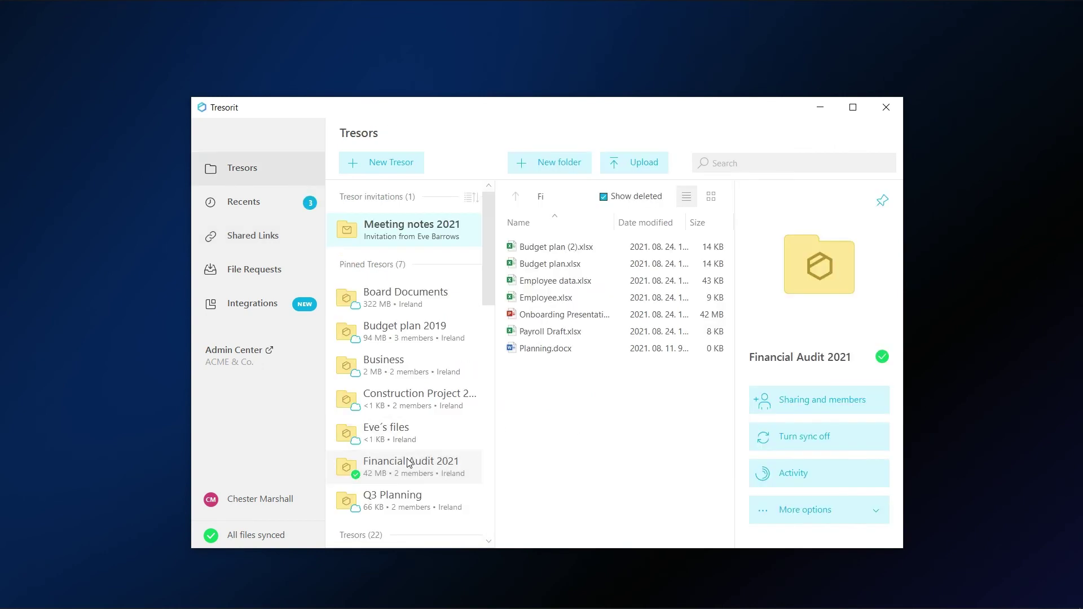
click(411, 461)
Create the 'Audit External Documents' file request for Financial Audit 2021 with email verification required
right_click(409, 463)
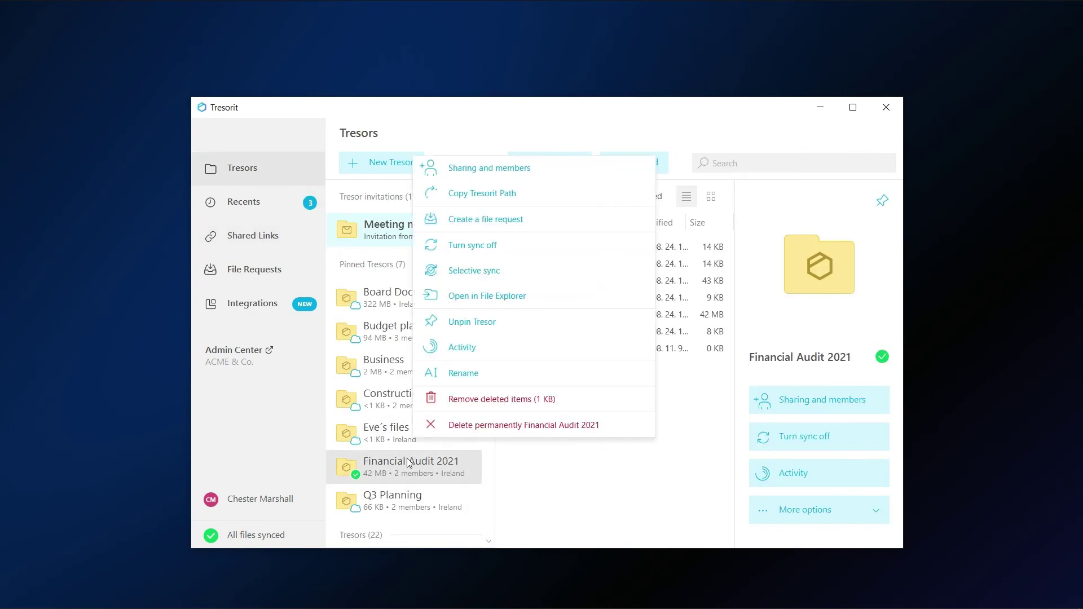
click(491, 220)
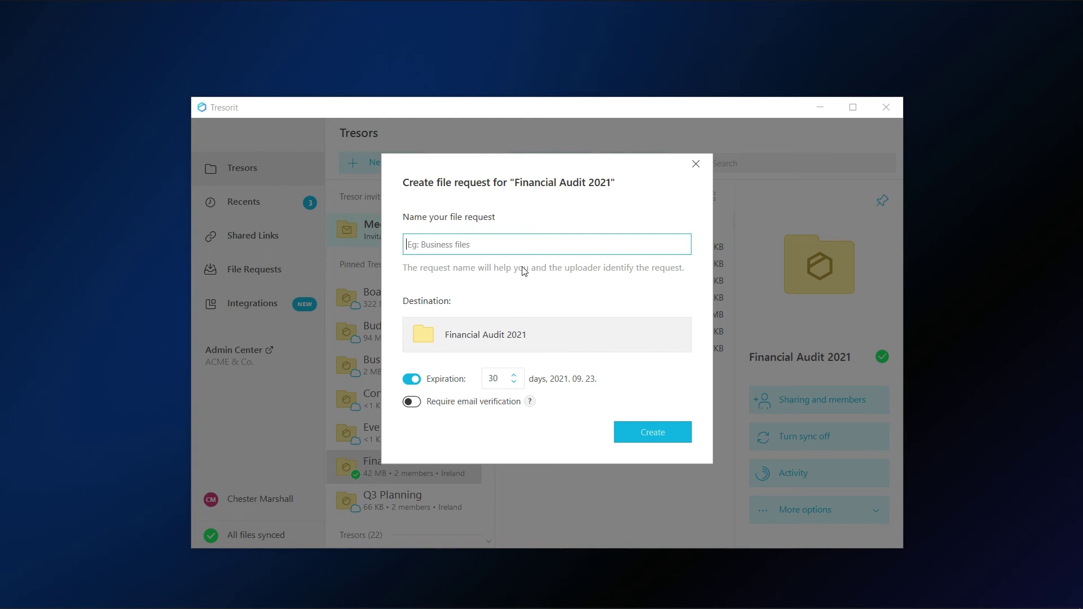
key(ctrl+v)
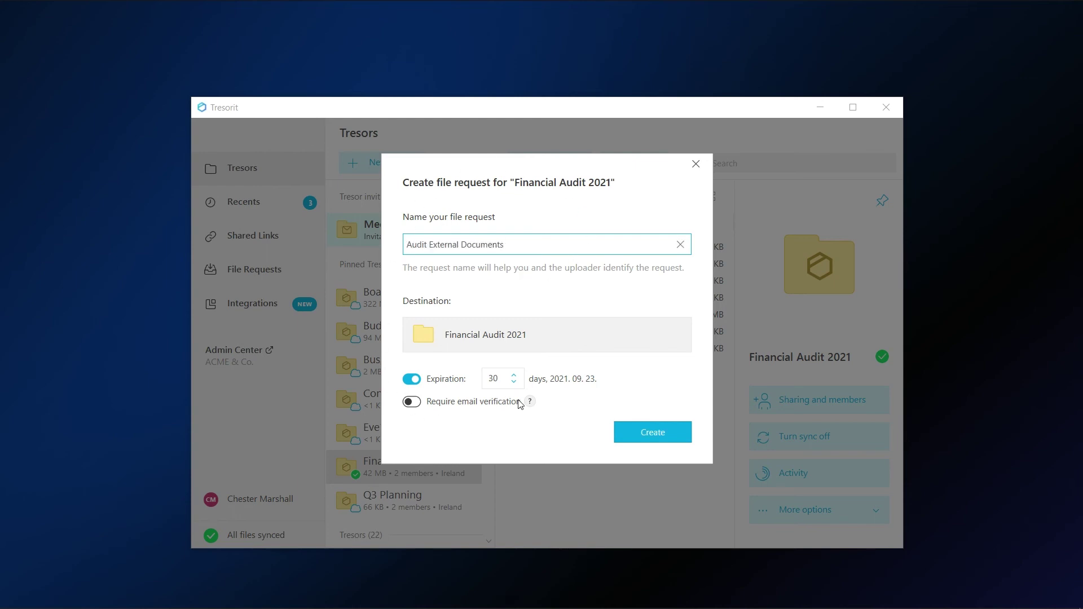
click(433, 400)
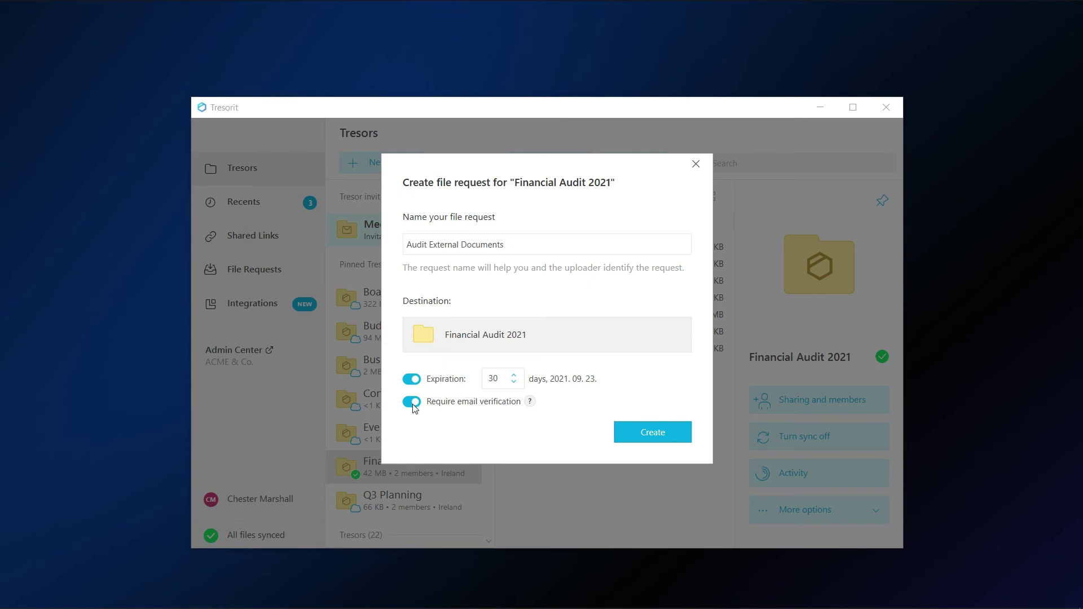
click(647, 437)
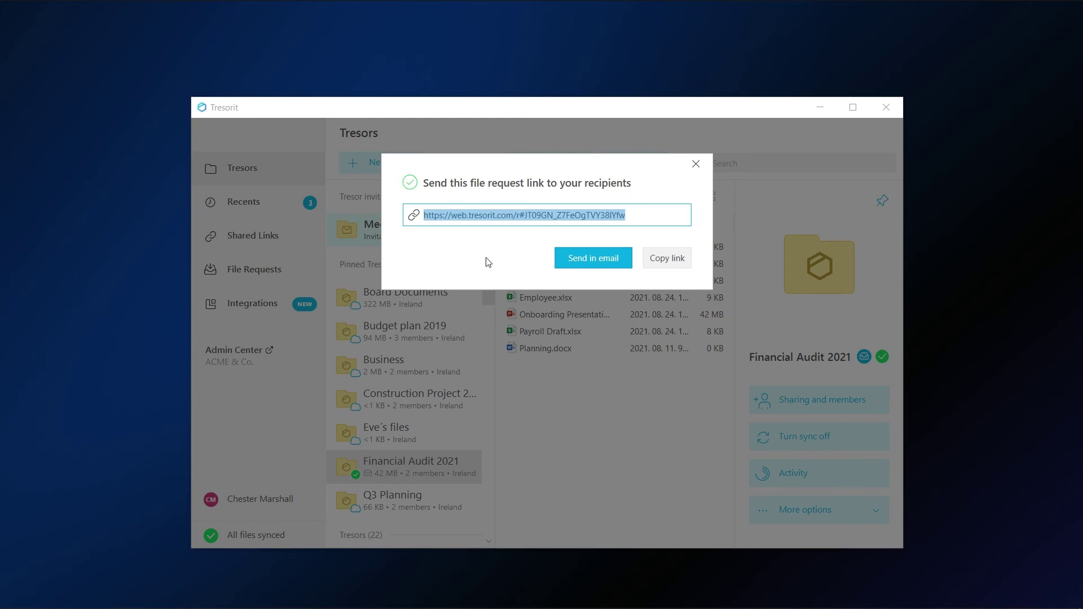
click(697, 165)
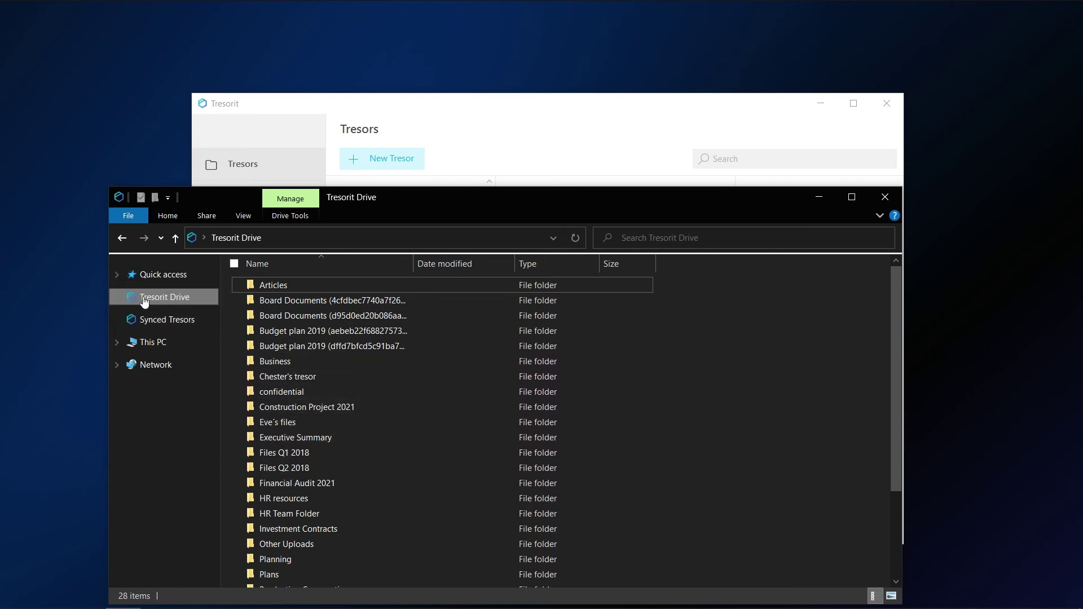
Inspect the seven synced files in Financial Audit 2021, return to the drive list, and right-click Budget plan 2019
double_click(298, 485)
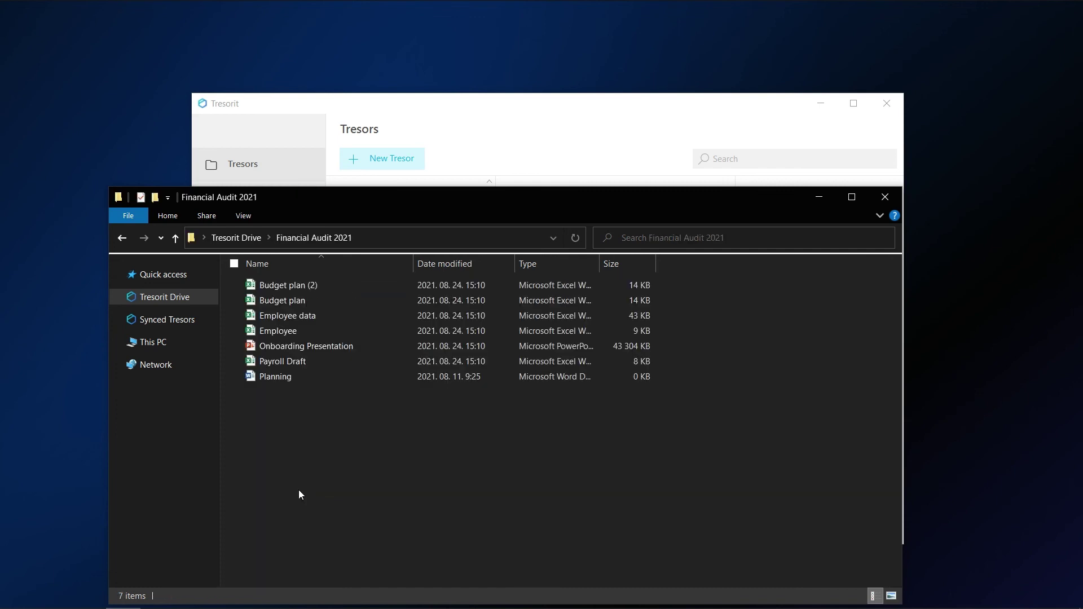
click(119, 240)
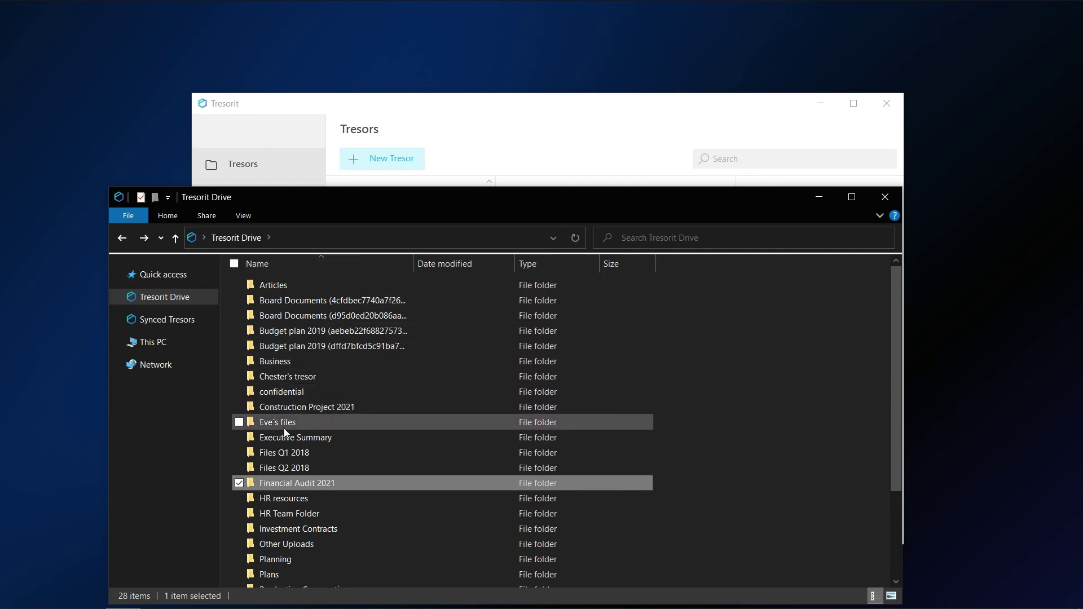
scroll(283, 428, down, 3)
scroll(283, 428, up, 3)
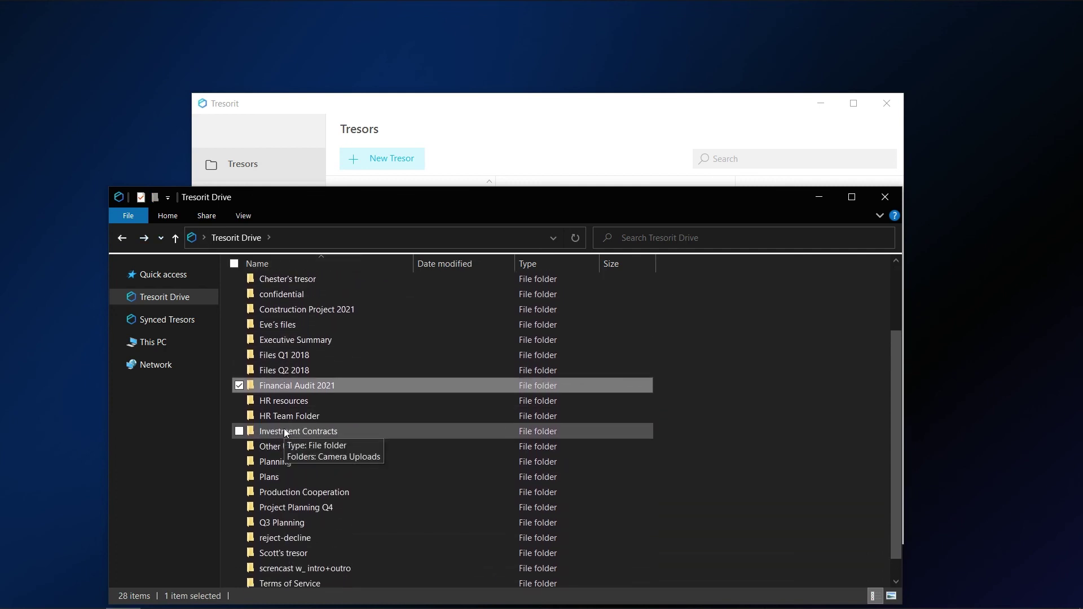
scroll(283, 428, up, 1)
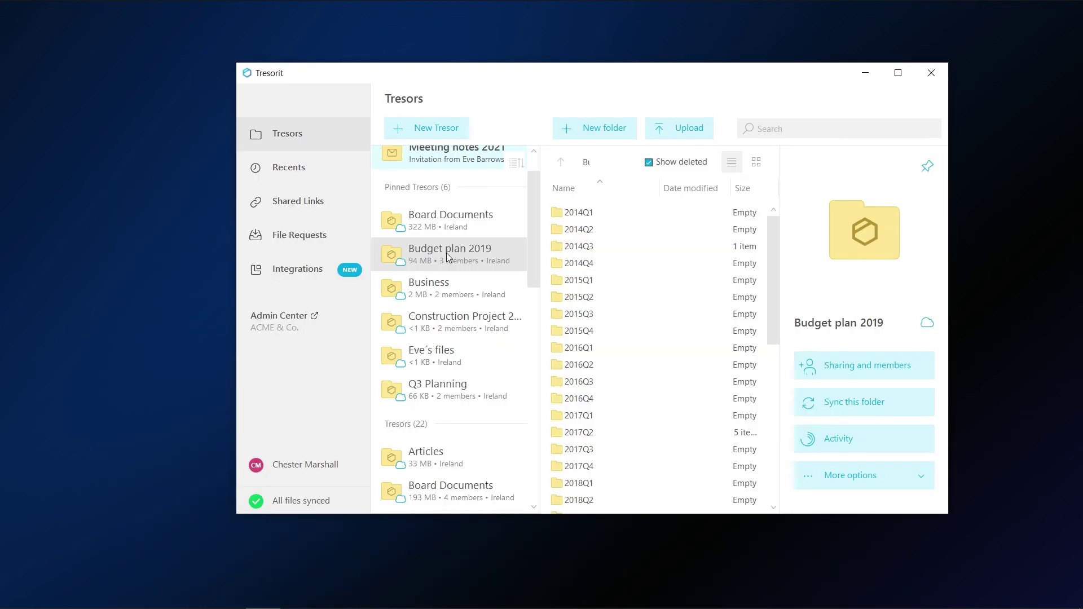
right_click(447, 257)
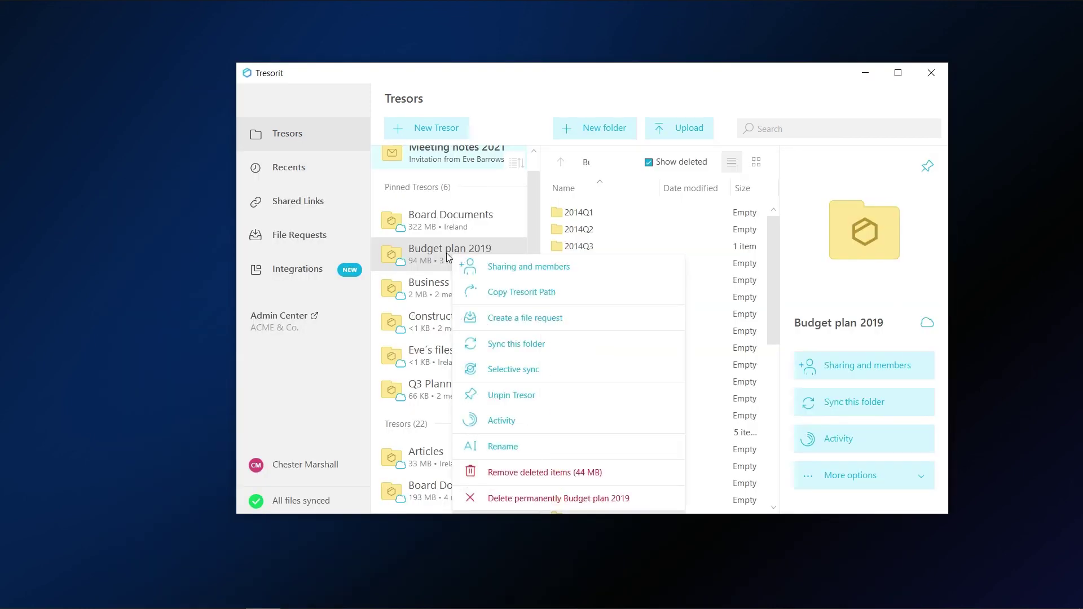
Set Budget plan 2019 to selective sync, excluding folders 2017Q4, 2018Q1 and 2018Q2
click(484, 372)
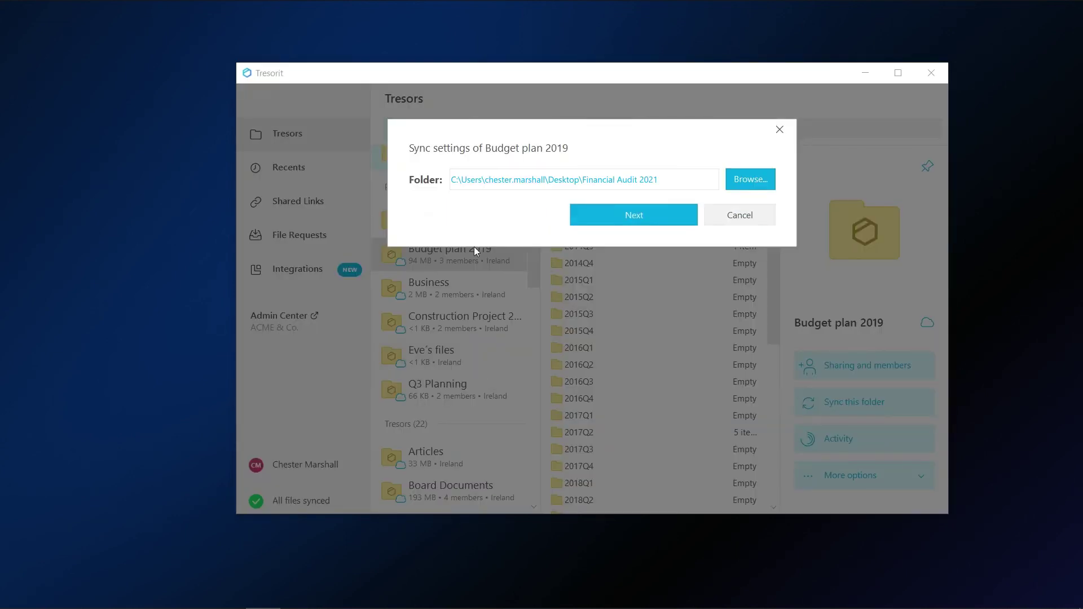
click(671, 210)
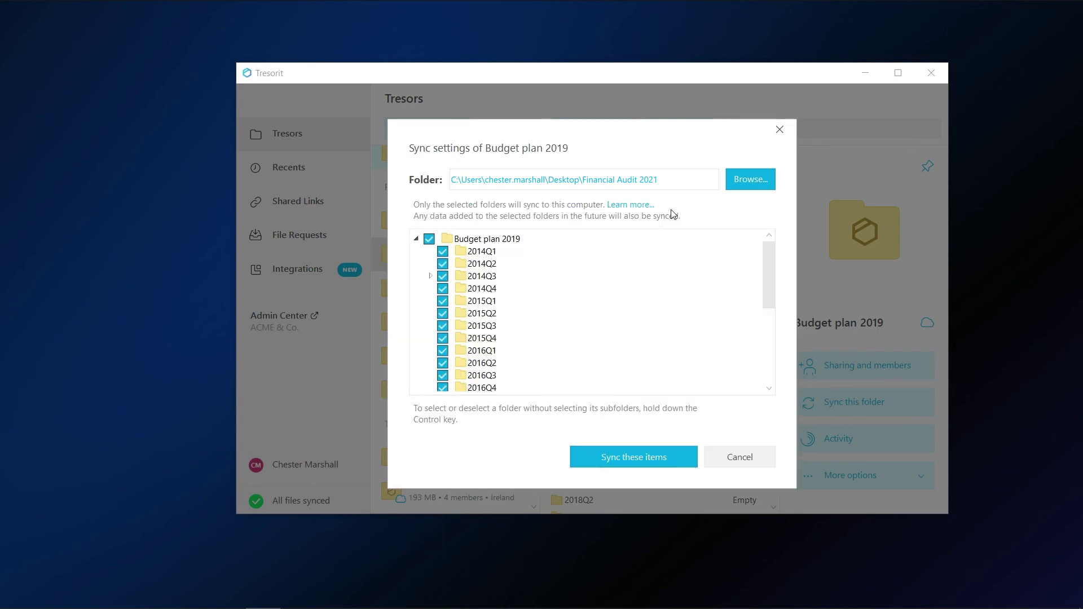
drag(772, 264, 772, 336)
click(443, 270)
click(442, 282)
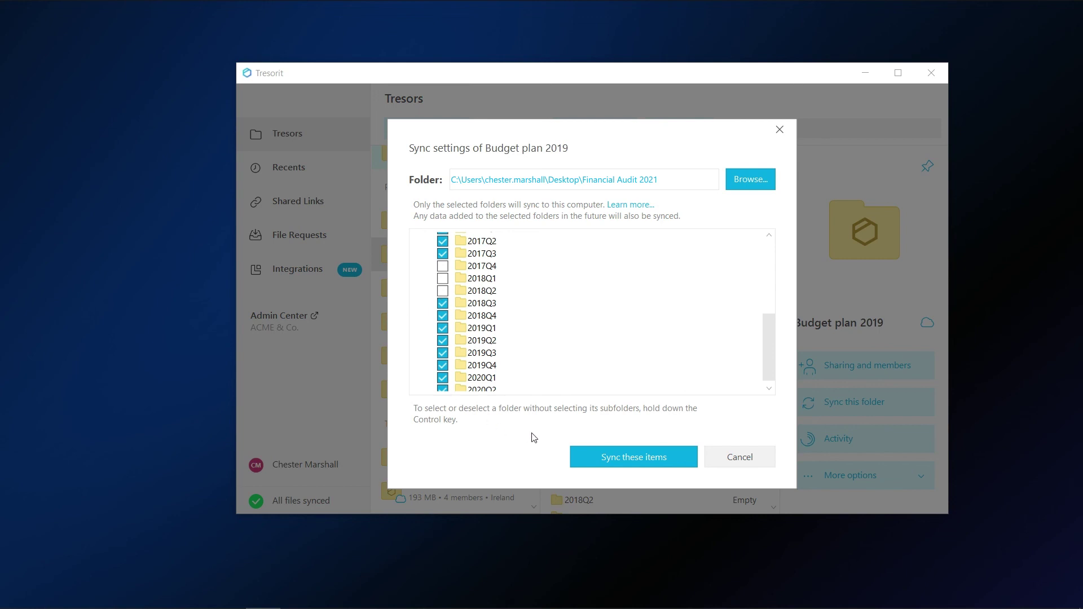
click(632, 451)
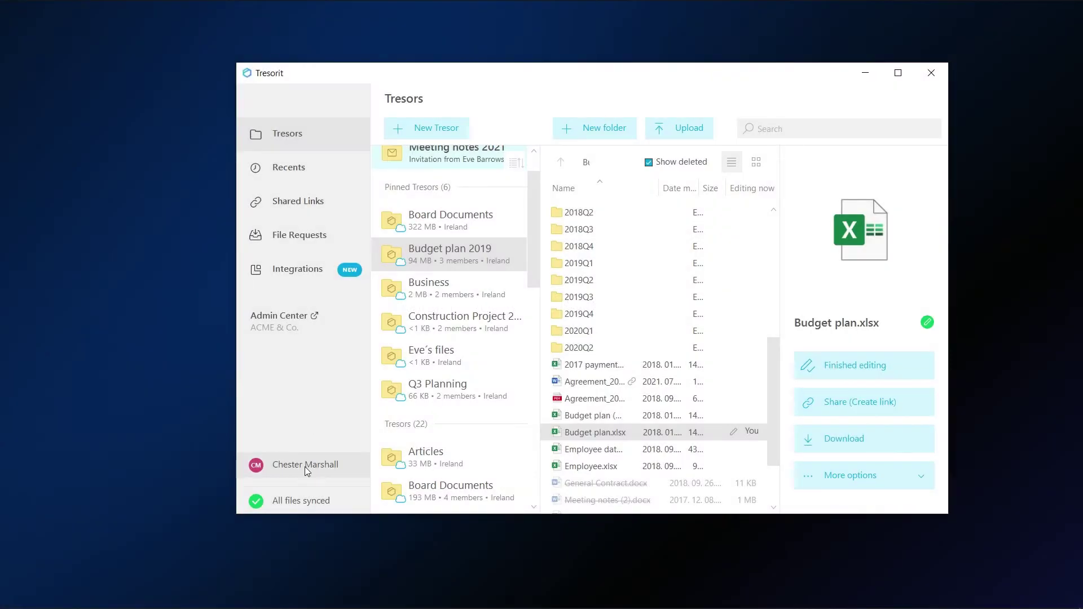
click(305, 466)
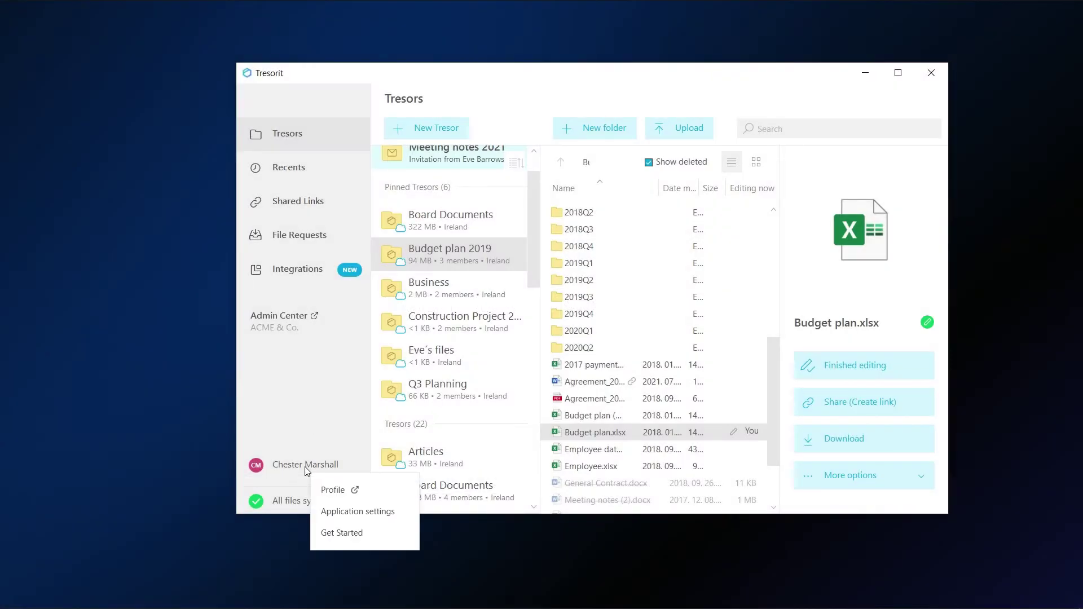
Open Application settings and review the Account, Network and Advanced sections
click(340, 511)
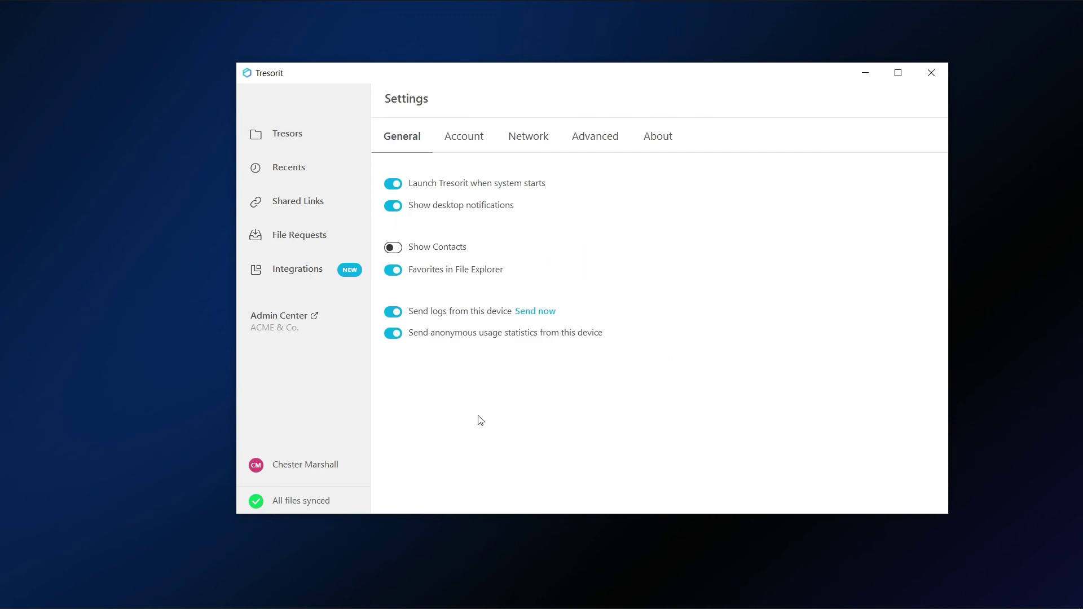
click(469, 136)
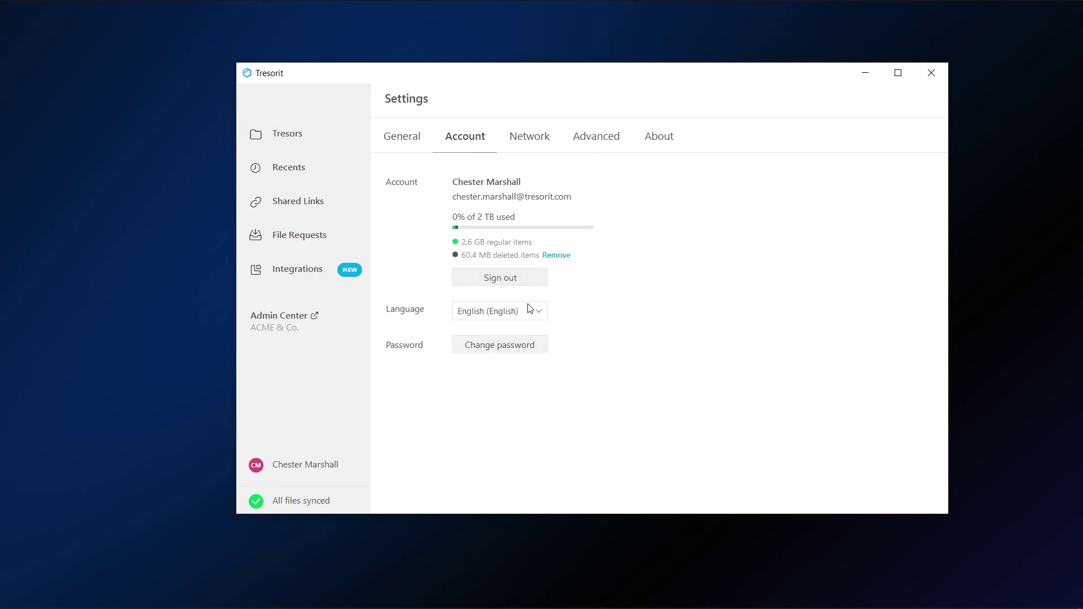
click(523, 140)
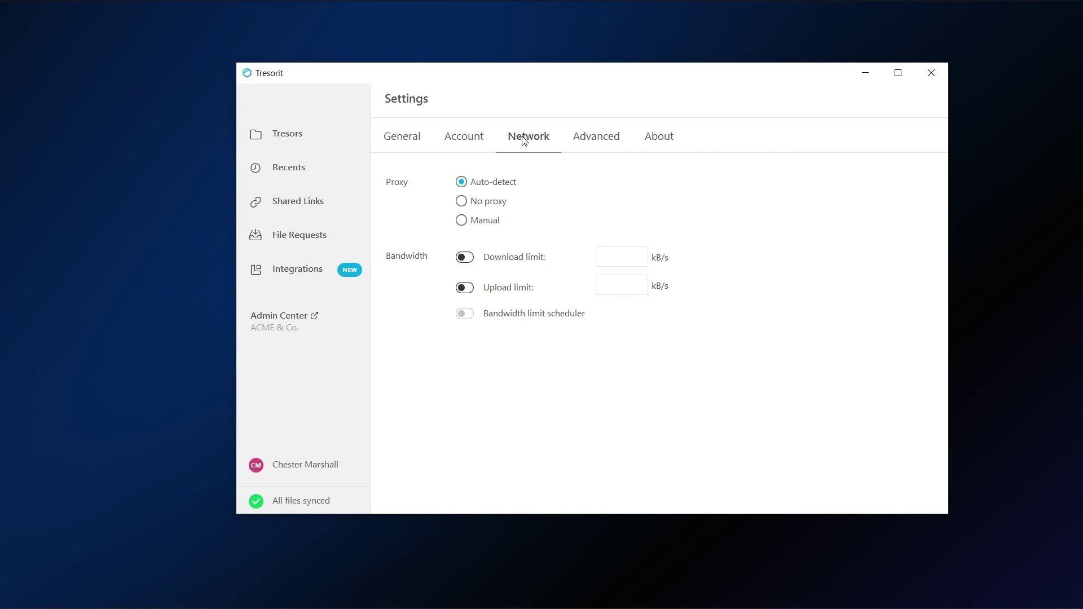
click(585, 141)
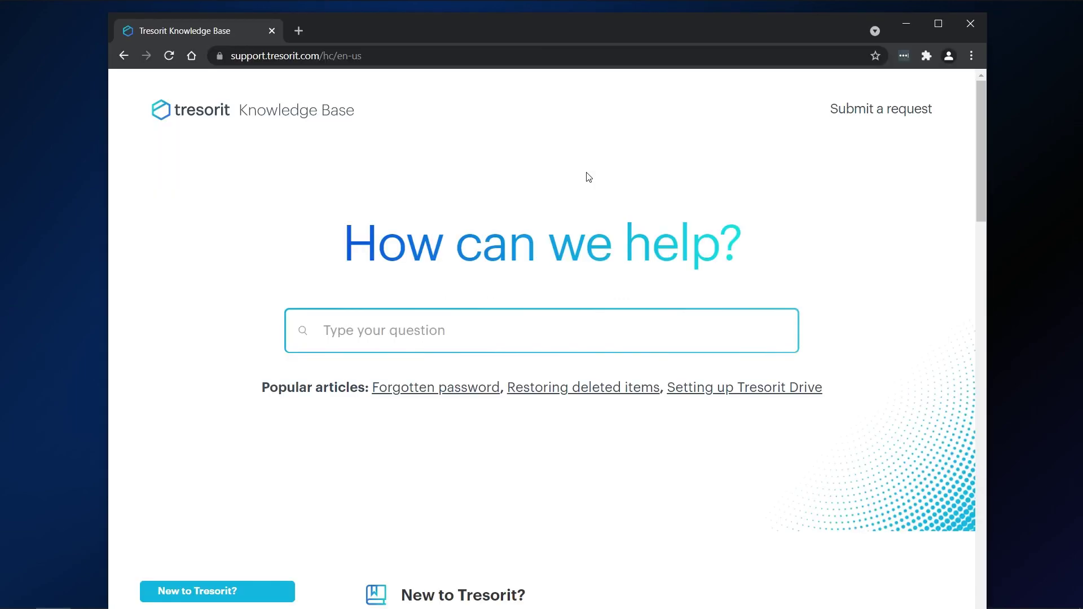
Scroll through the Tresorit Knowledge Base help page
scroll(587, 174, down, 4)
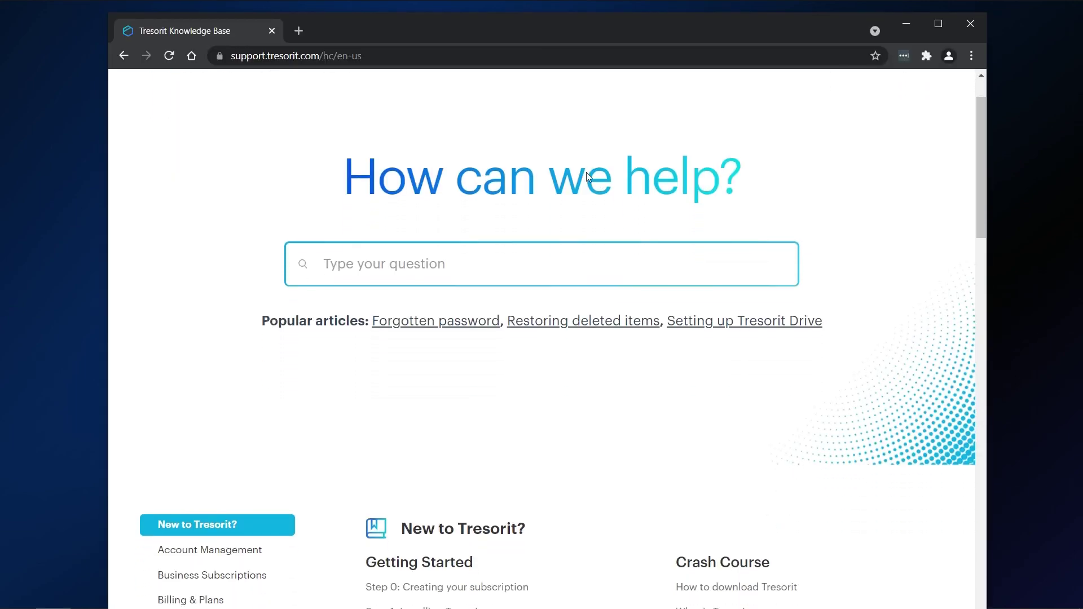
scroll(587, 176, down, 6)
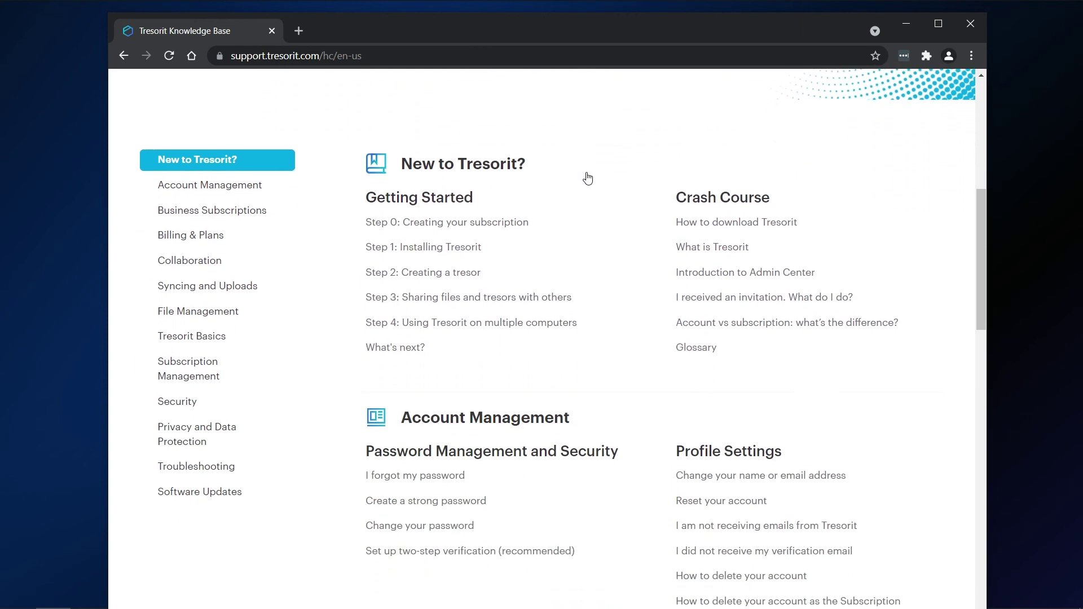
scroll(588, 176, down, 5)
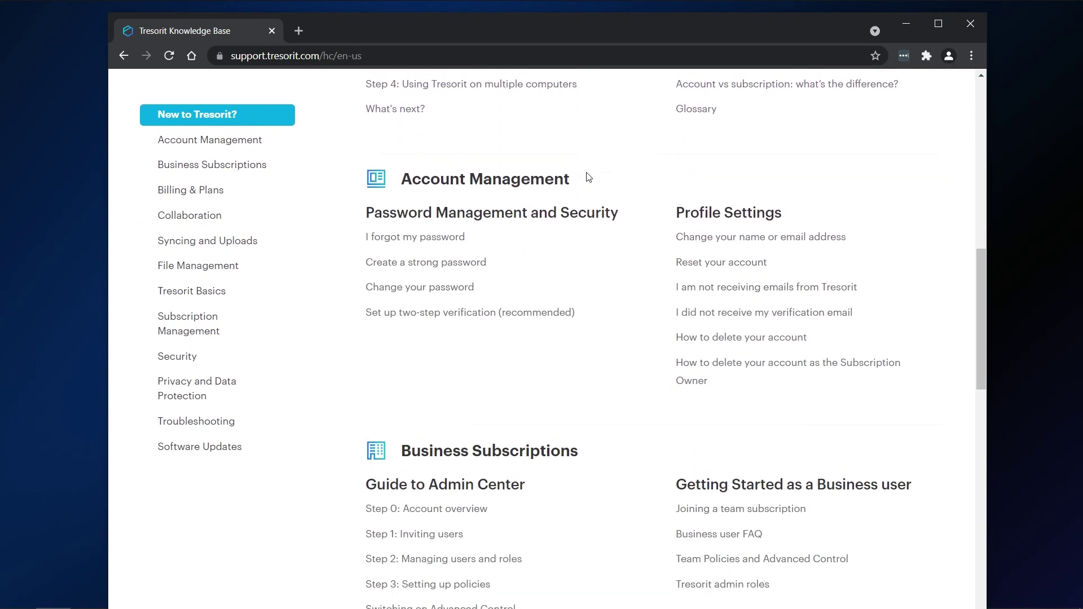
scroll(588, 176, down, 3)
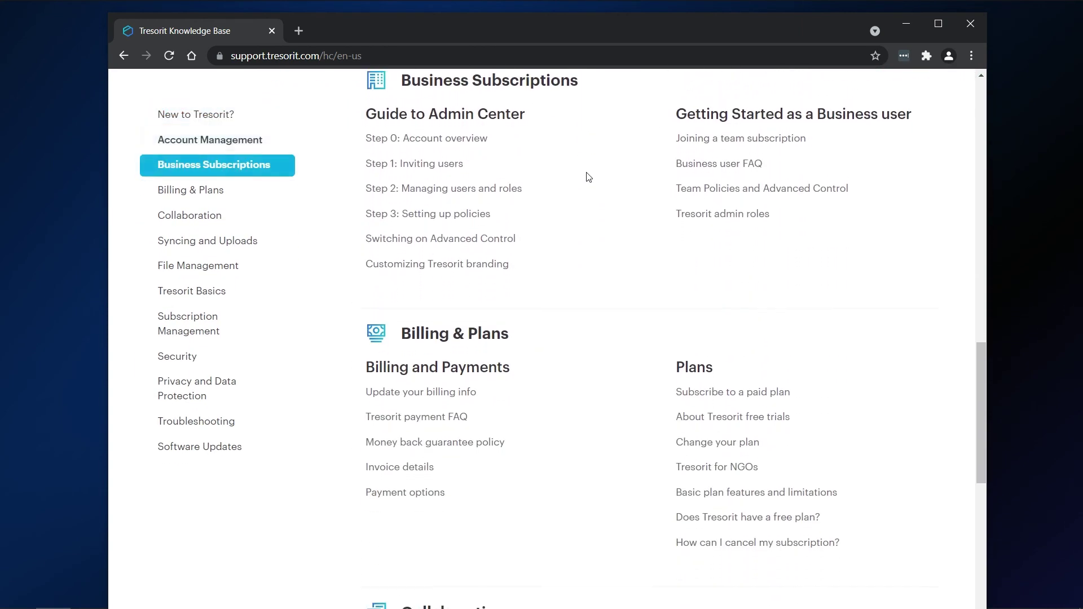
scroll(587, 177, up, 6)
scroll(588, 176, up, 11)
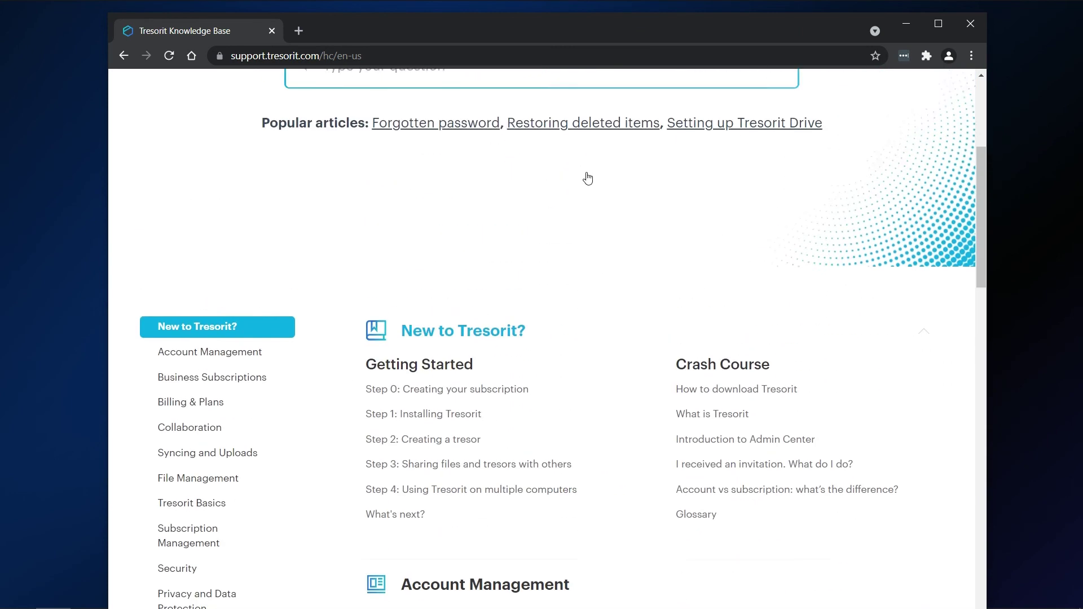
Search 'file request', open the 'What is a file request?' article, and scroll to How it works
text(file request)
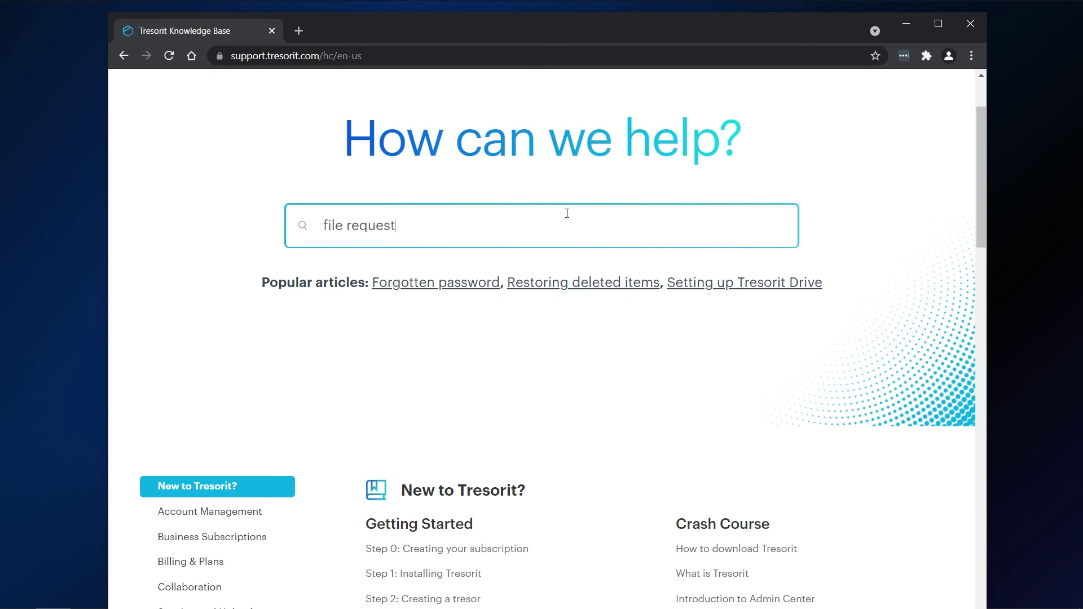
click(322, 332)
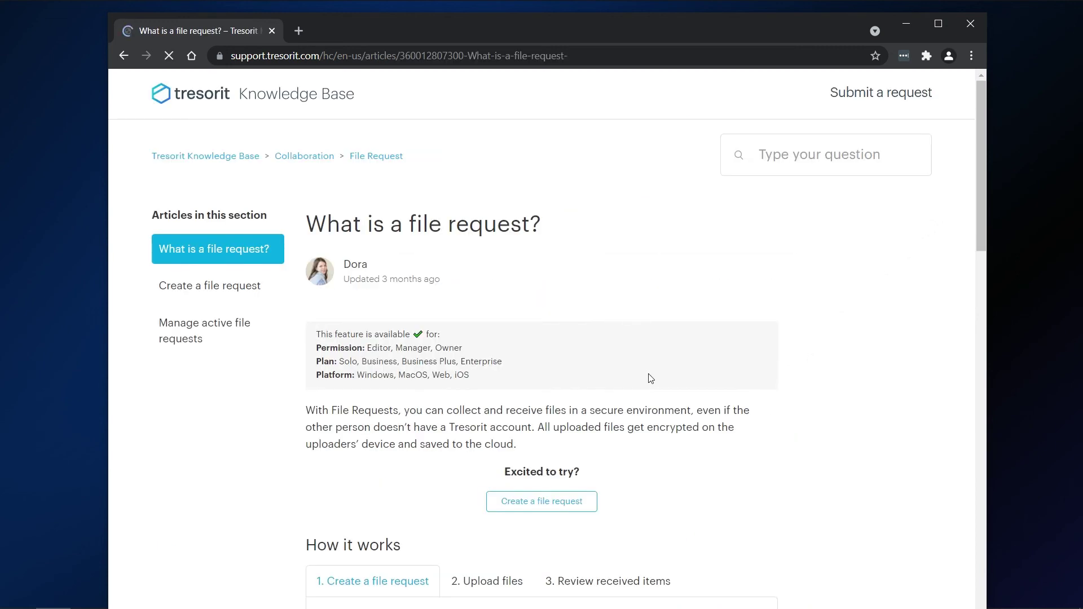
scroll(650, 378, down, 3)
scroll(650, 378, down, 6)
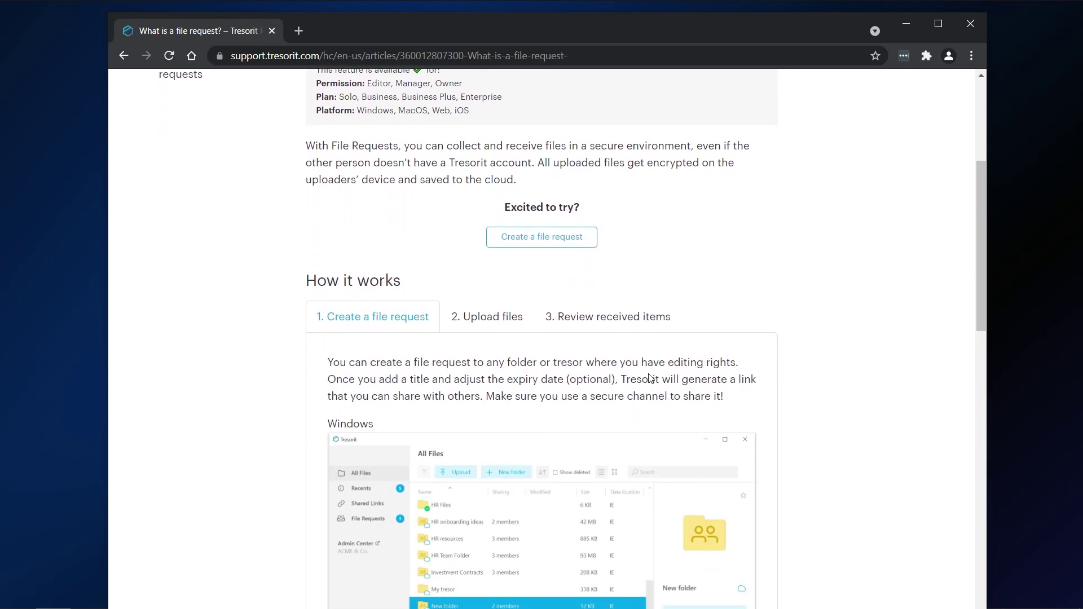
scroll(649, 378, down, 4)
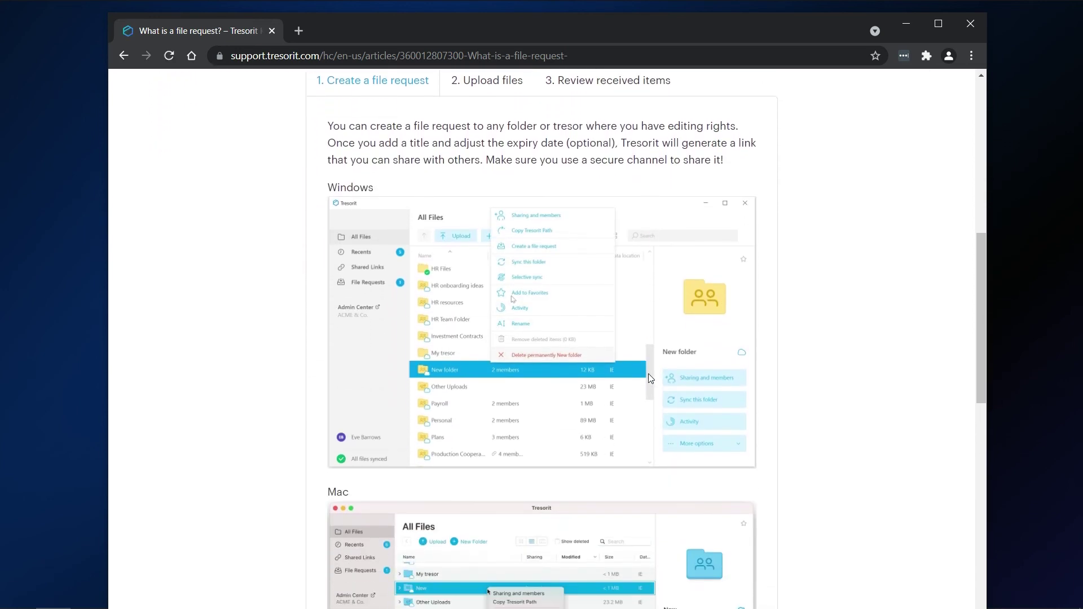